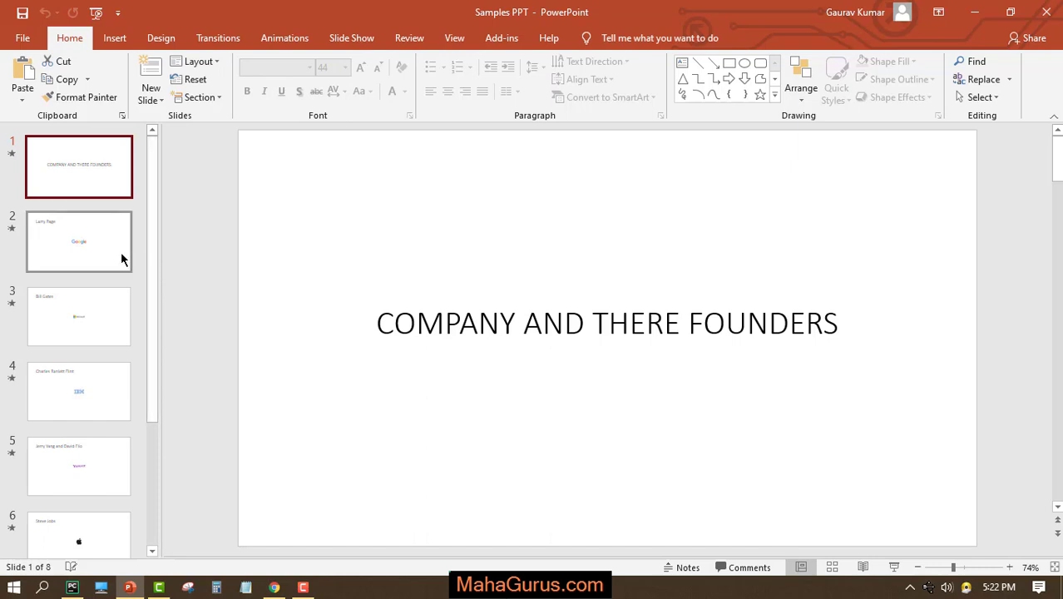
Review the Larry Page and Bill Gates slides, then return to slide 1 and open the File backstage
click(120, 253)
click(116, 322)
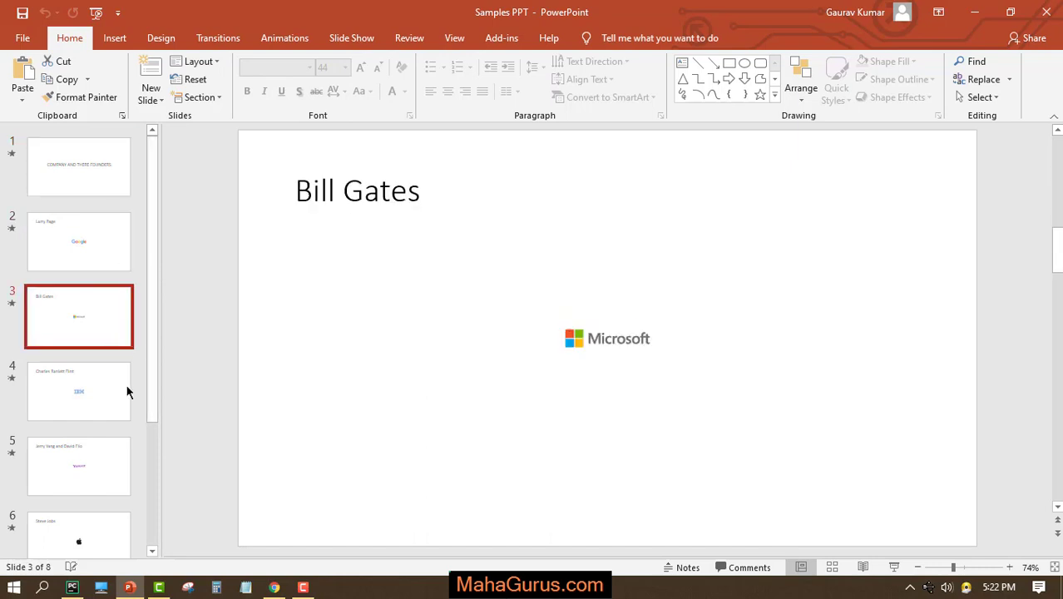
click(82, 169)
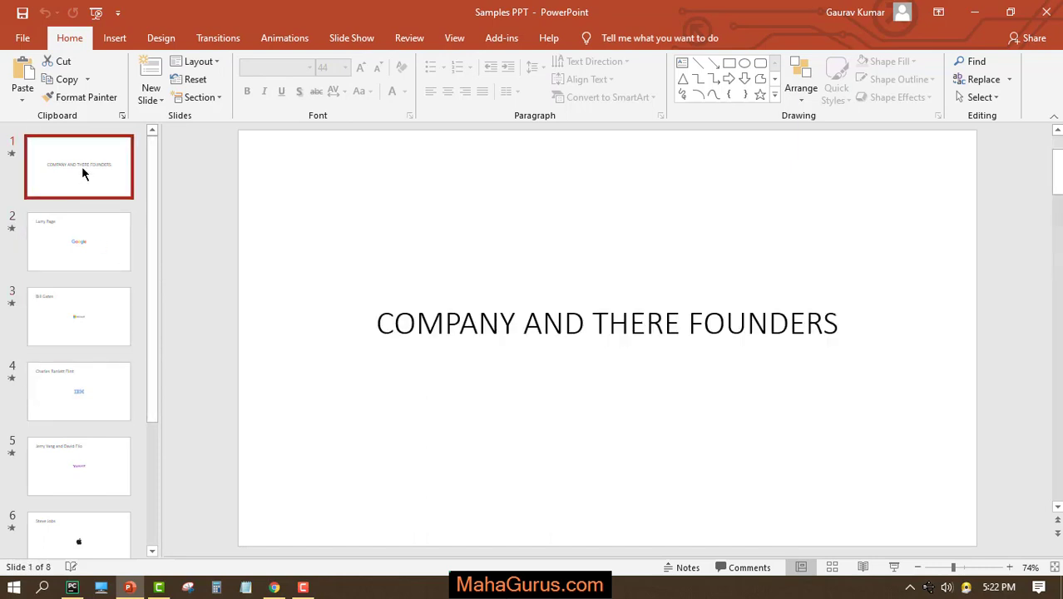
click(17, 34)
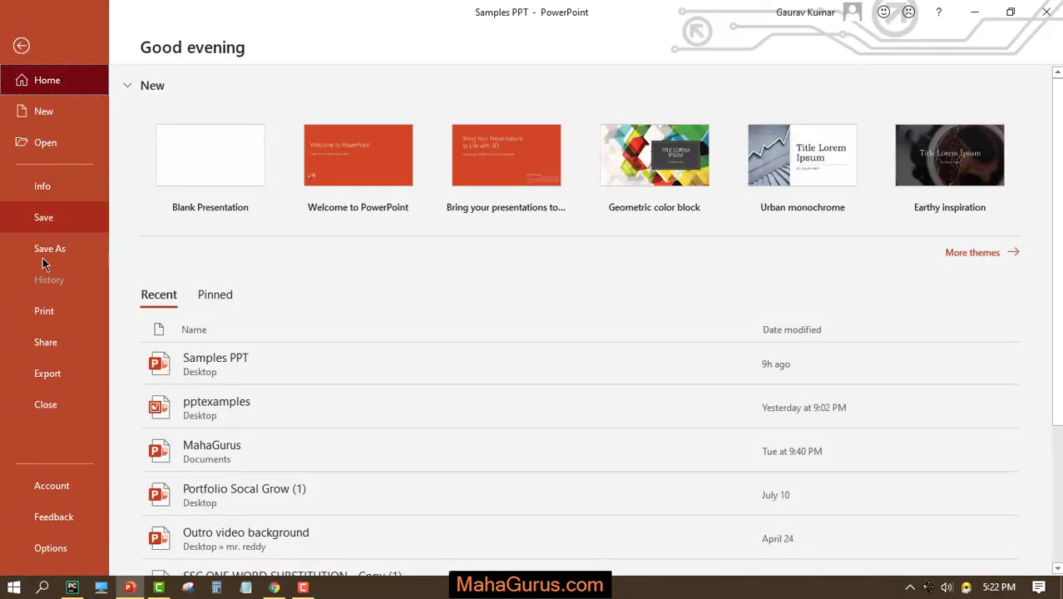
On the Print page, set the number of copies to 10
click(71, 310)
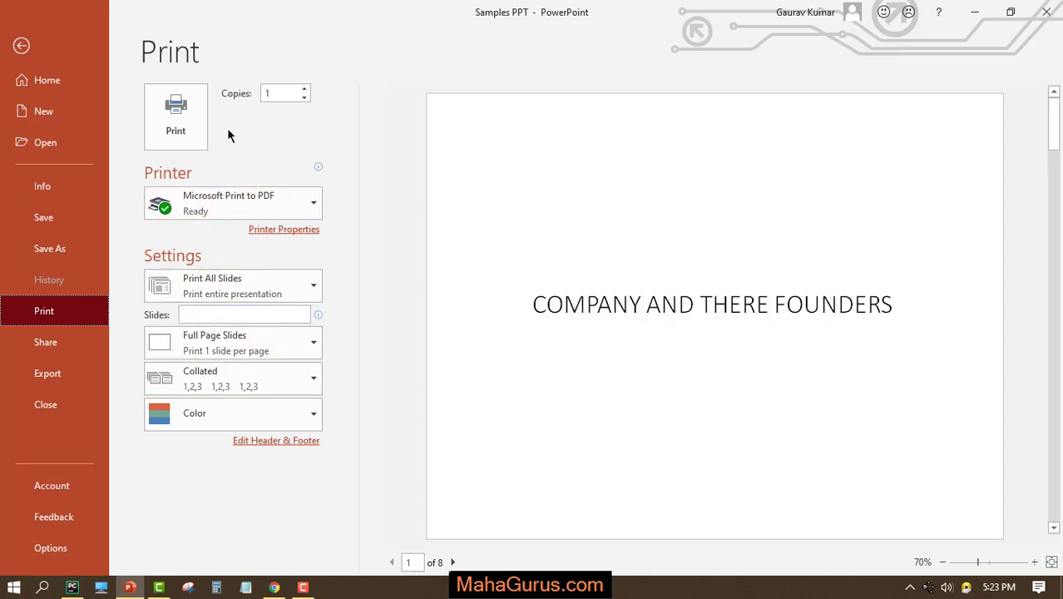
click(306, 90)
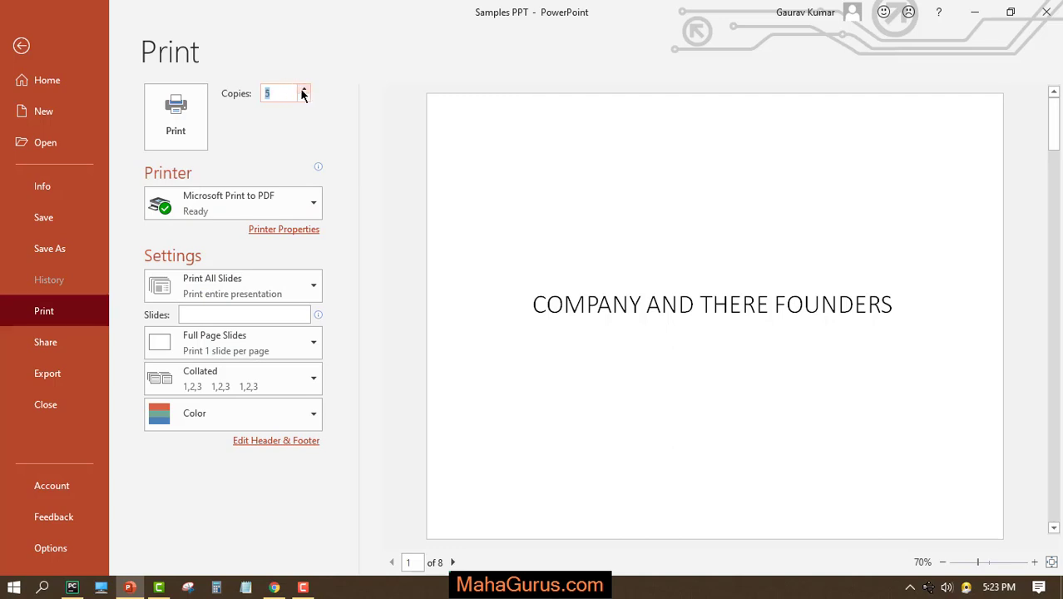
click(304, 96)
text(100)
key(BackSpace)
key(BackSpace)
text(0)
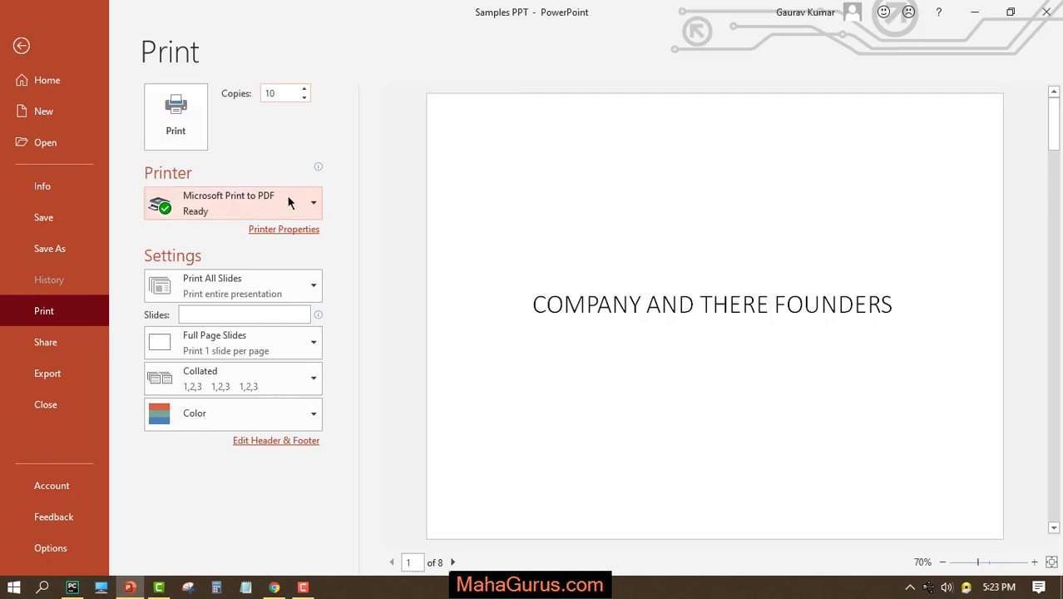
click(207, 201)
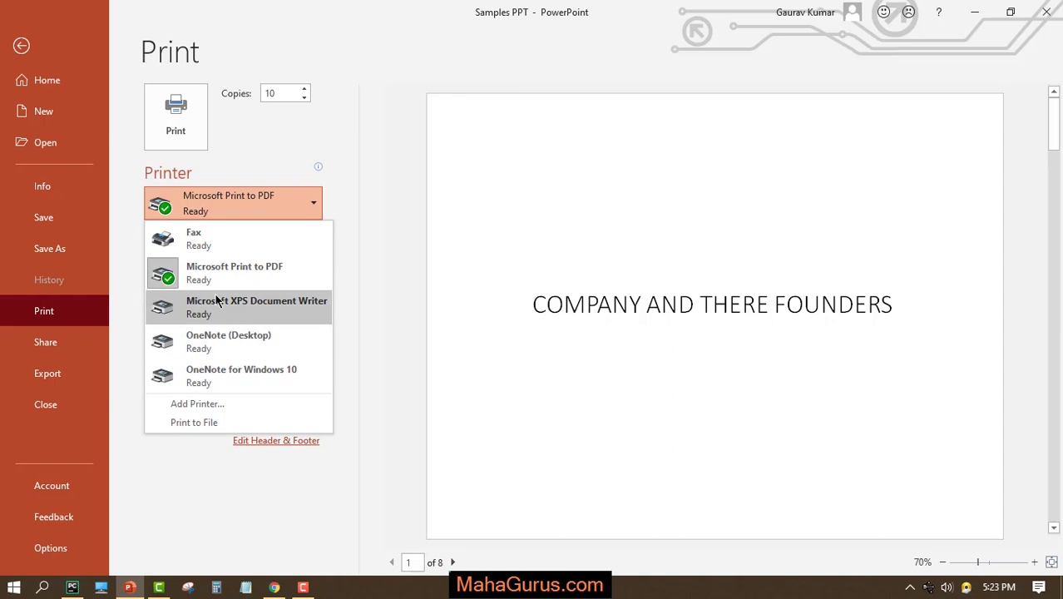
click(342, 279)
click(306, 205)
click(360, 211)
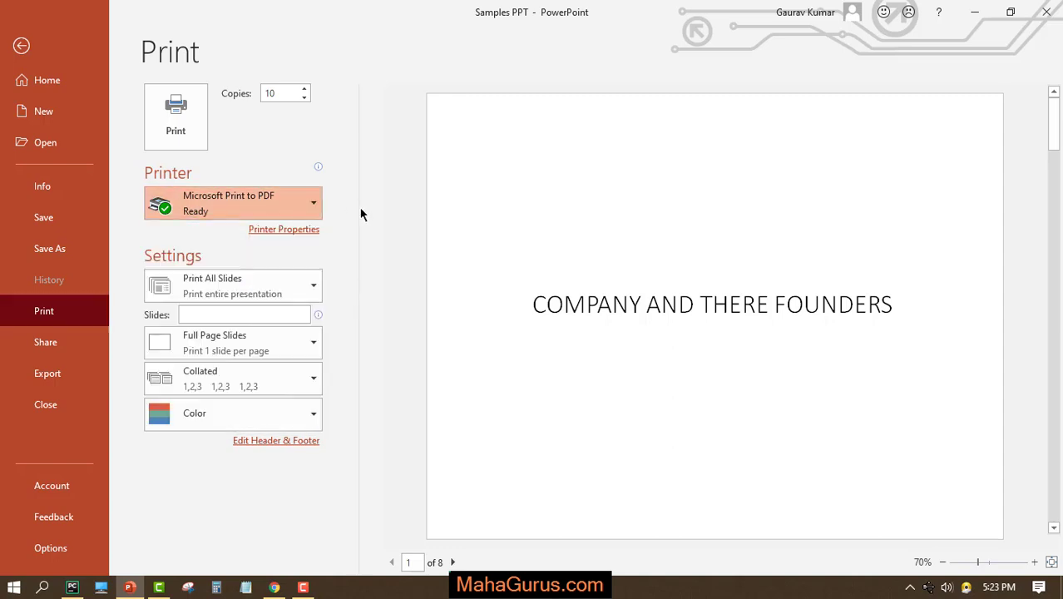
Set the print range to Custom Range with slides 1,2,3,4
click(278, 285)
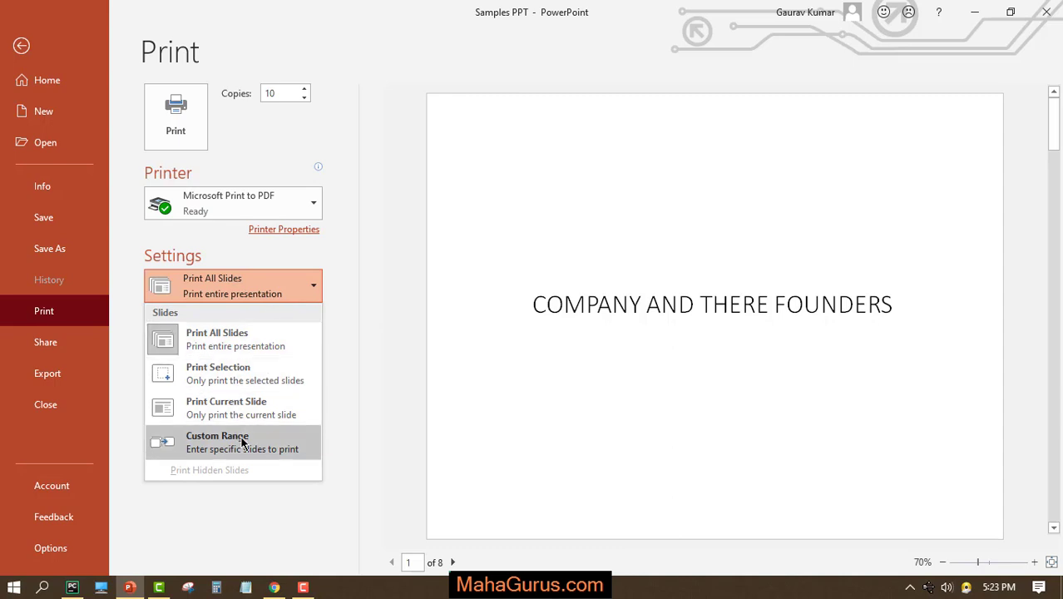
click(279, 452)
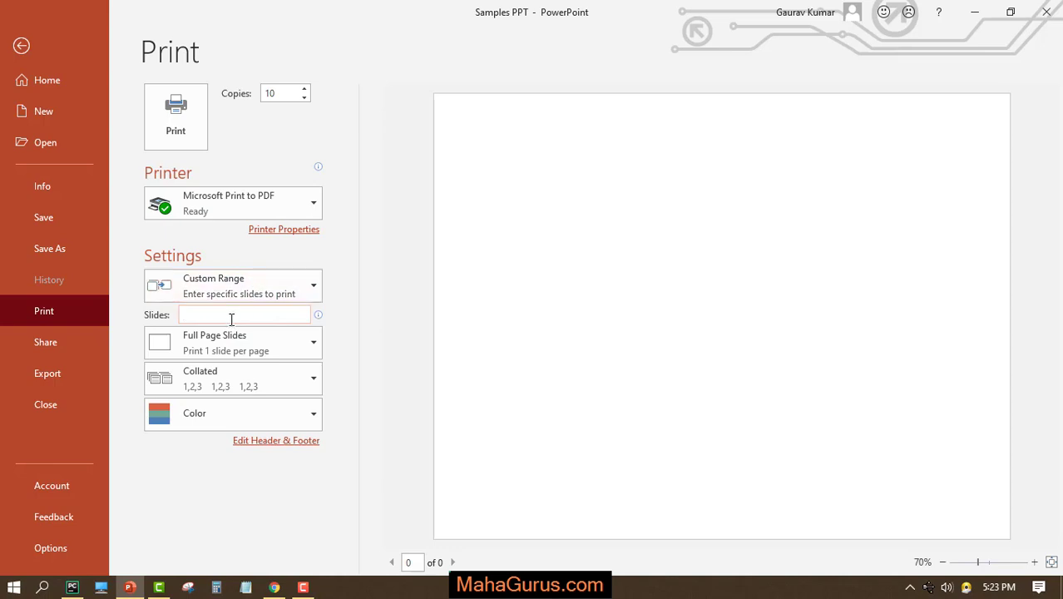
text(1,2,3,4)
mouse_move(318, 315)
drag(282, 314, 178, 316)
Page through the print preview to page 4 of 4, the Charles Ranlett Flint IBM slide
click(302, 338)
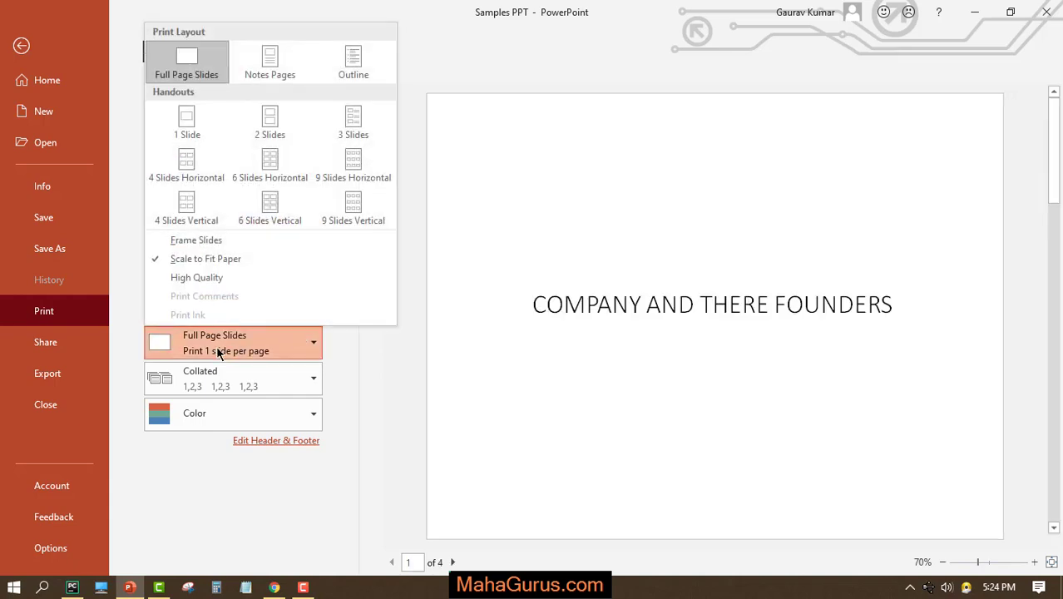
click(286, 350)
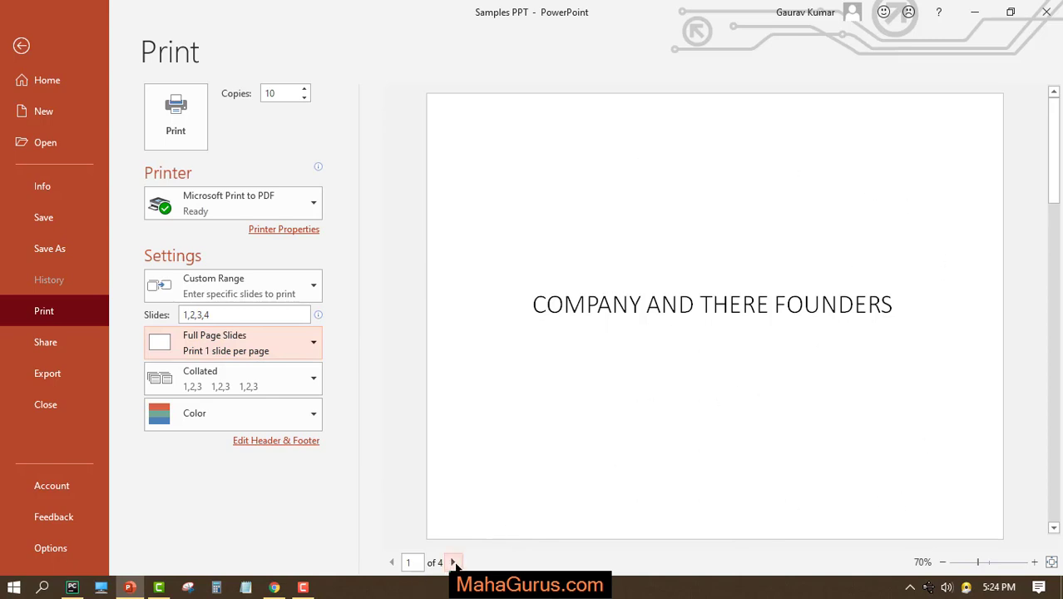
click(453, 563)
click(453, 563)
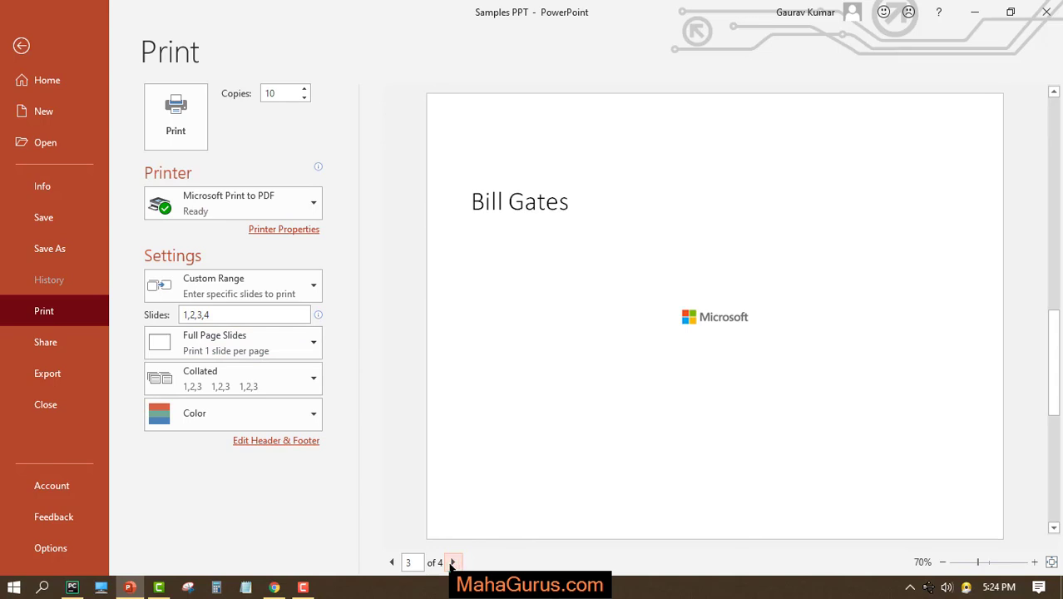
click(453, 562)
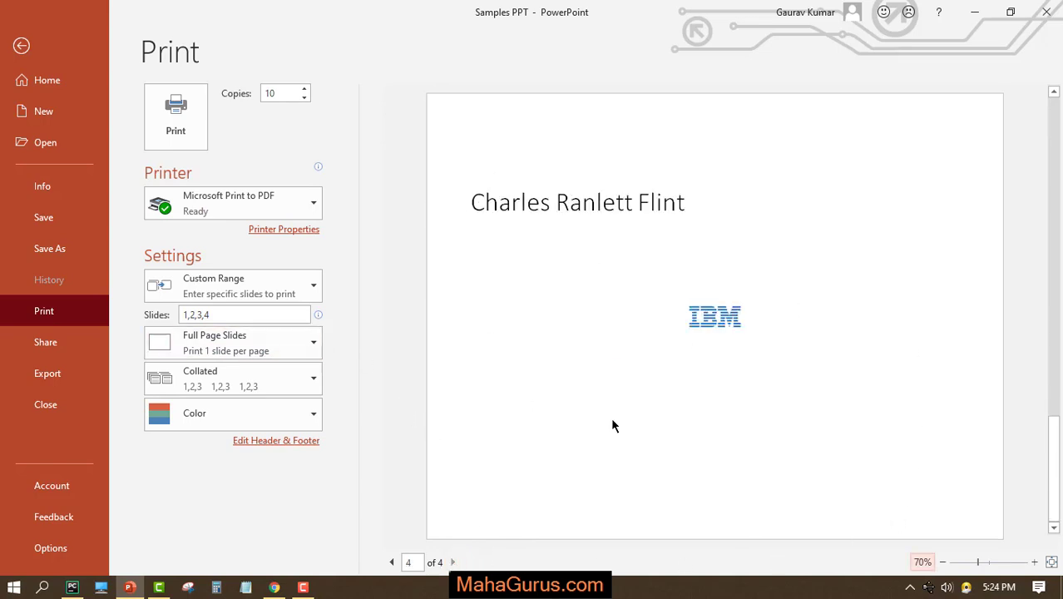
click(288, 349)
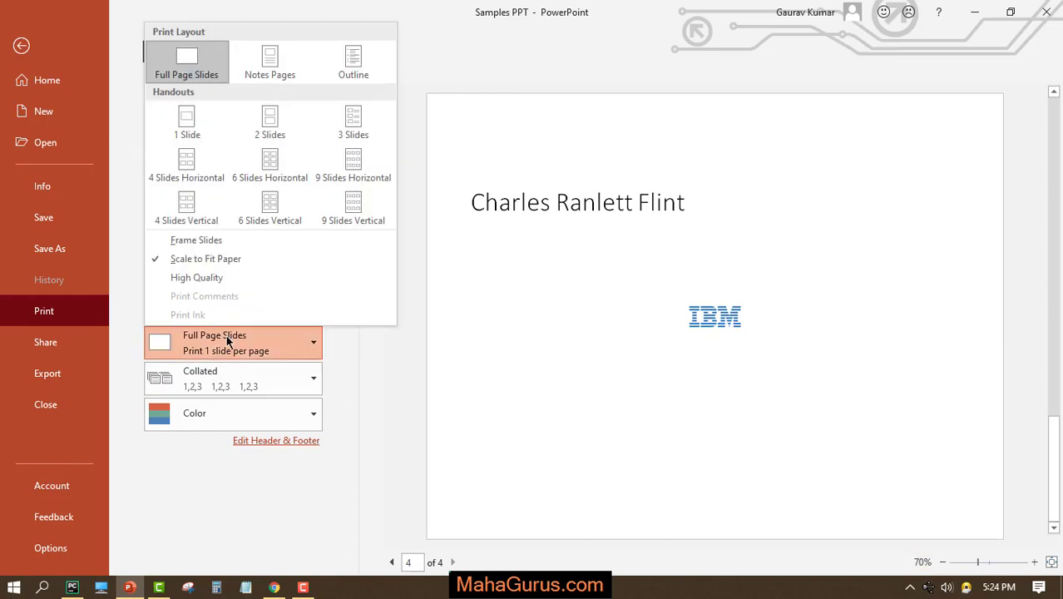
Preview the printout as Notes Pages, then as an Outline
click(292, 65)
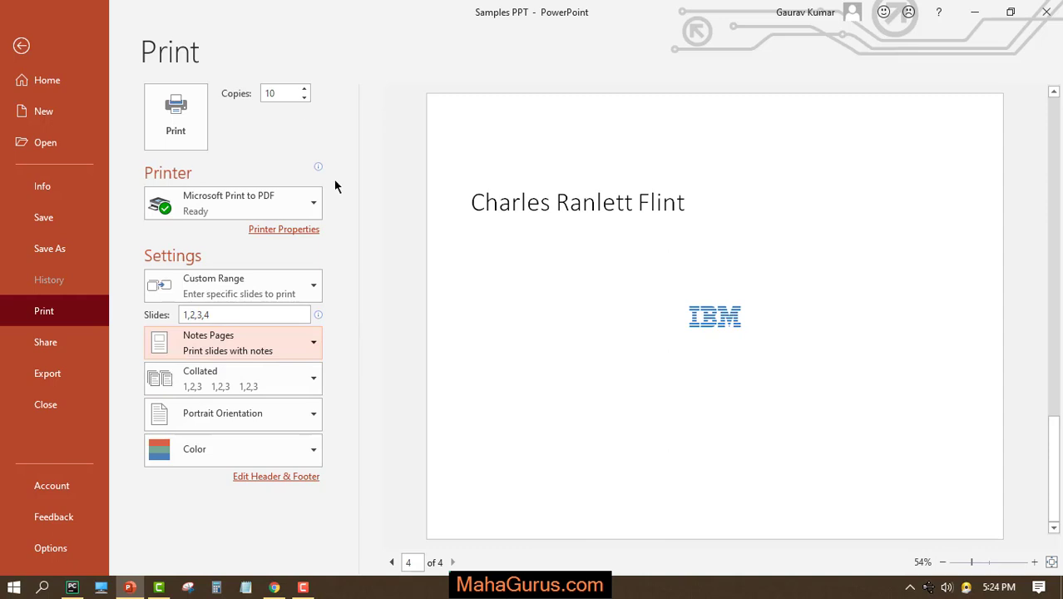
click(391, 562)
click(391, 562)
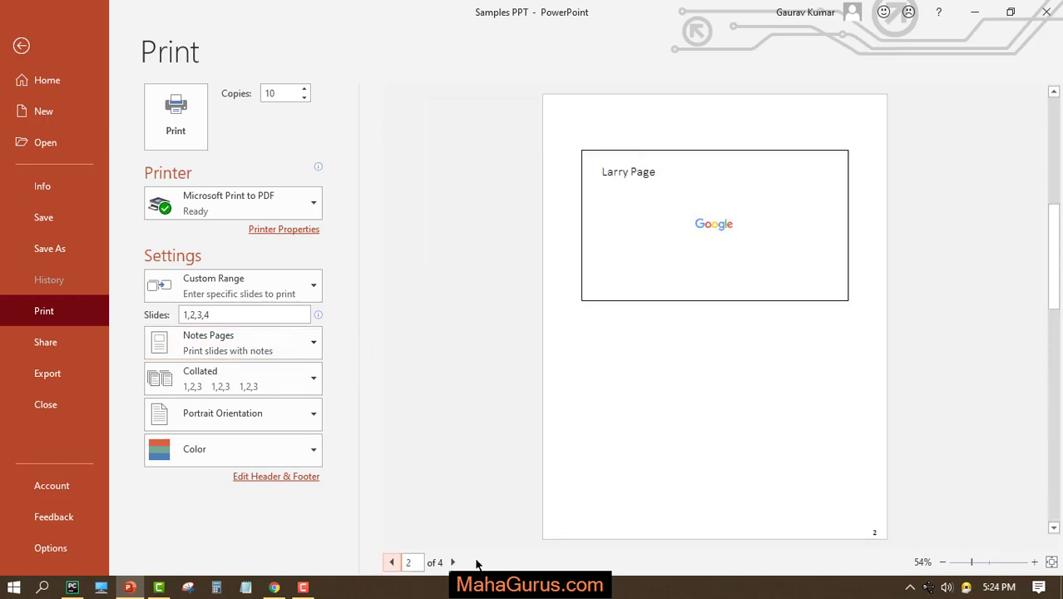
click(267, 341)
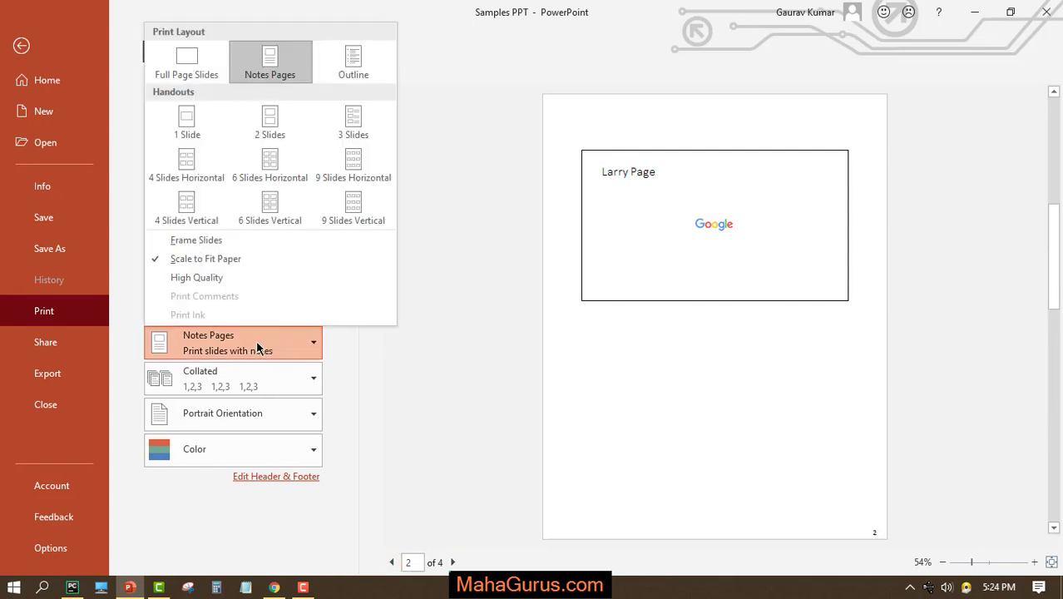
click(350, 75)
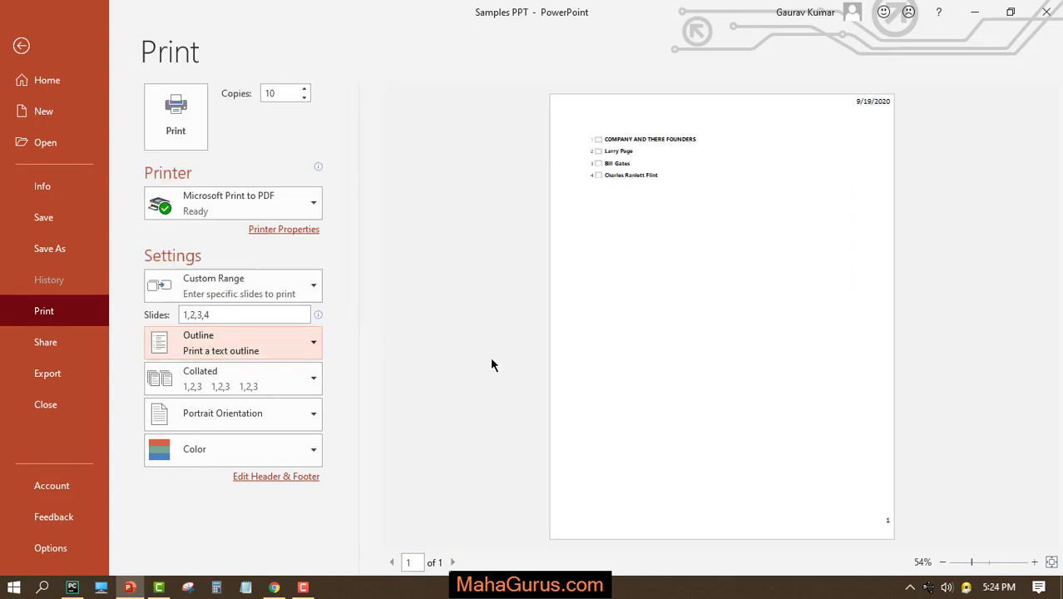
click(451, 562)
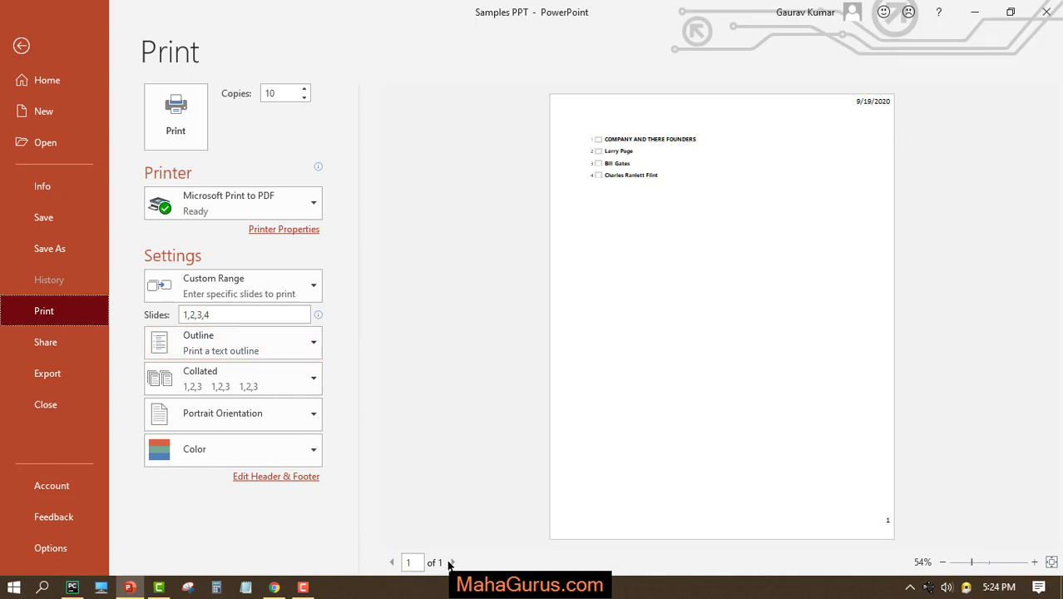
Try 4 Slides Vertical handouts, then settle on 6 Slides Vertical
click(298, 343)
click(208, 215)
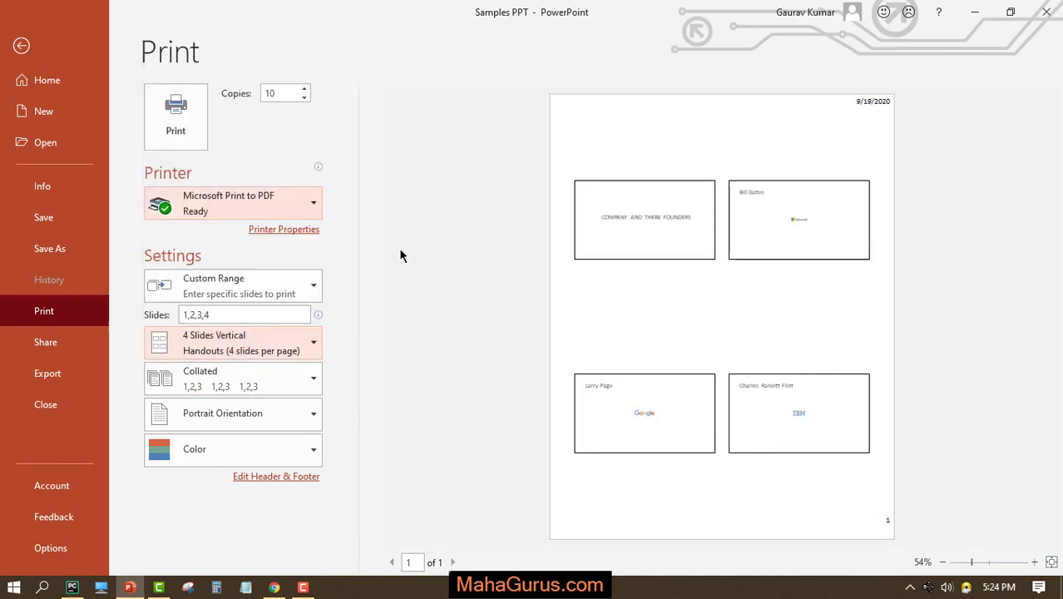
click(301, 348)
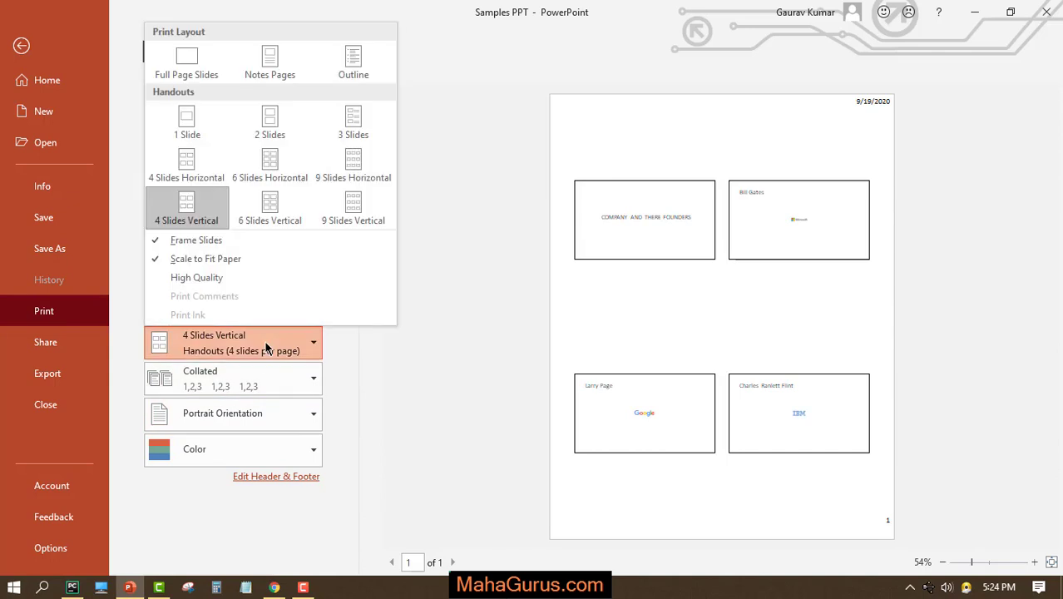
click(289, 213)
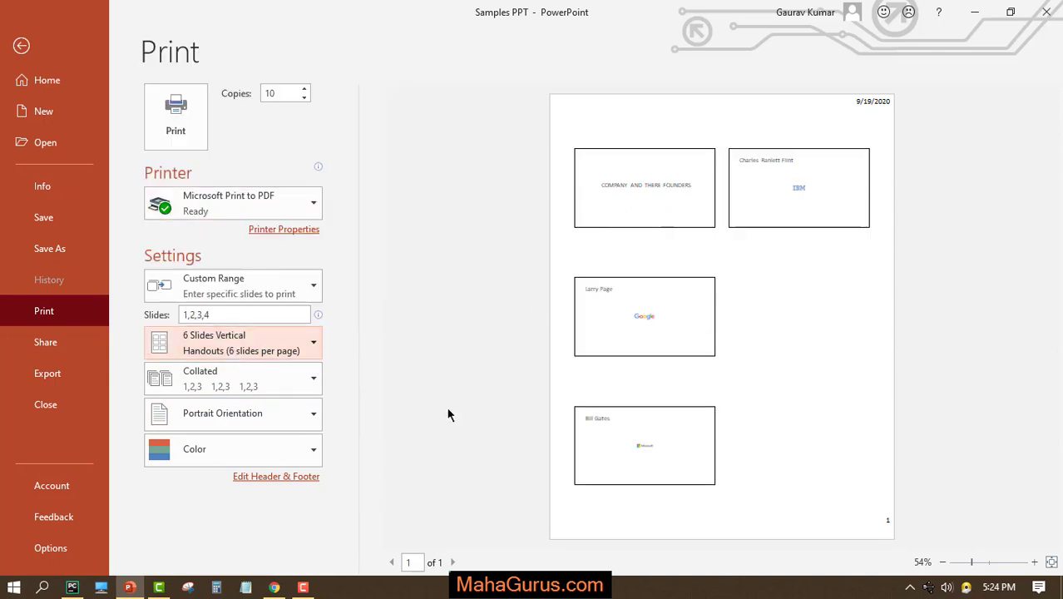
Change collation from Collated to Uncollated (1,1,1 2,2,2 3,3,3) for slides 1,2,3,4
click(300, 384)
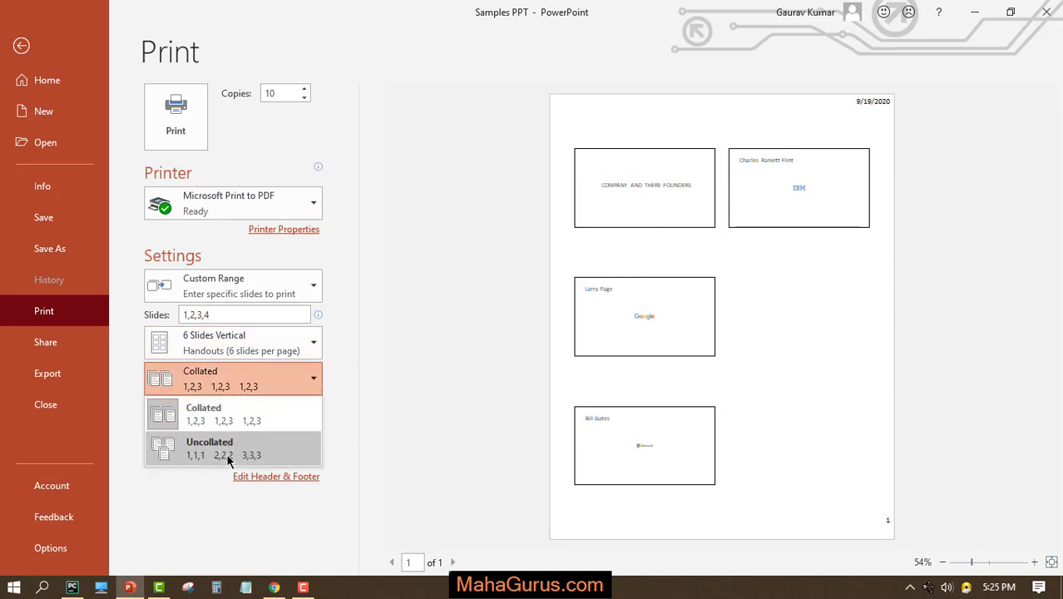
click(328, 393)
click(305, 387)
click(256, 421)
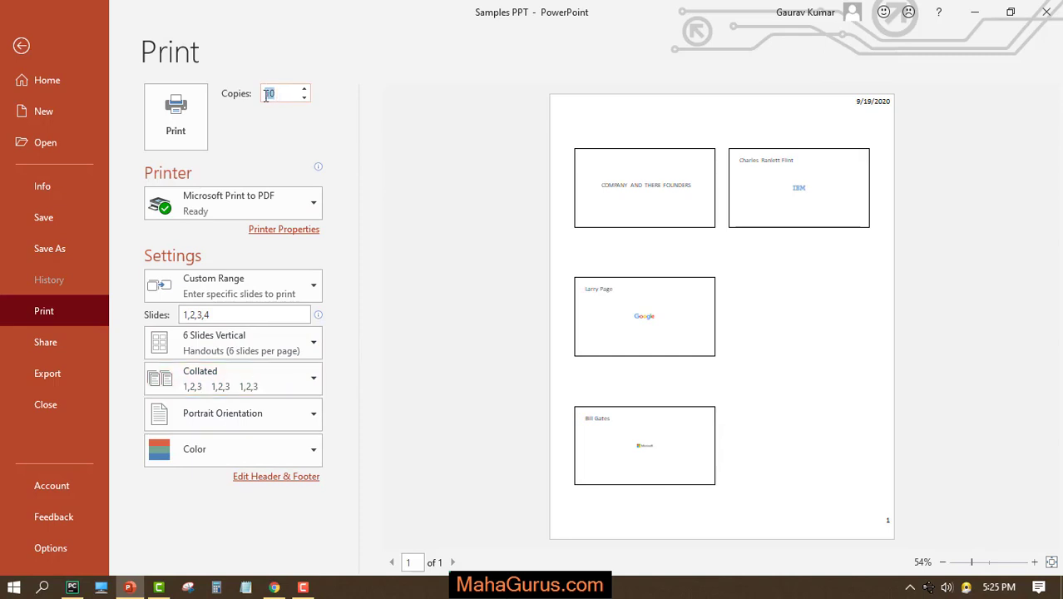
click(211, 311)
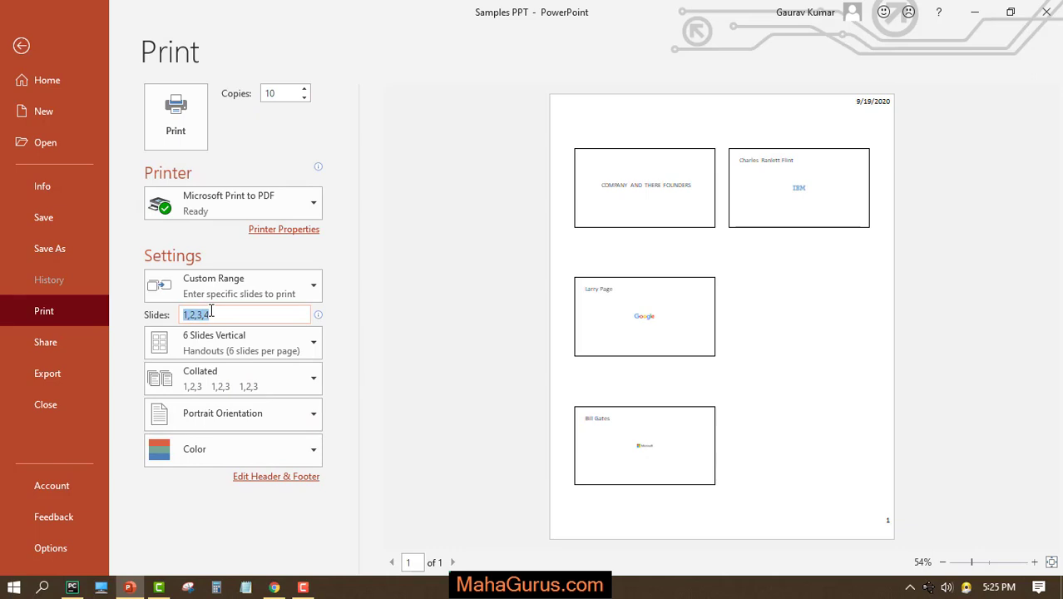
click(261, 311)
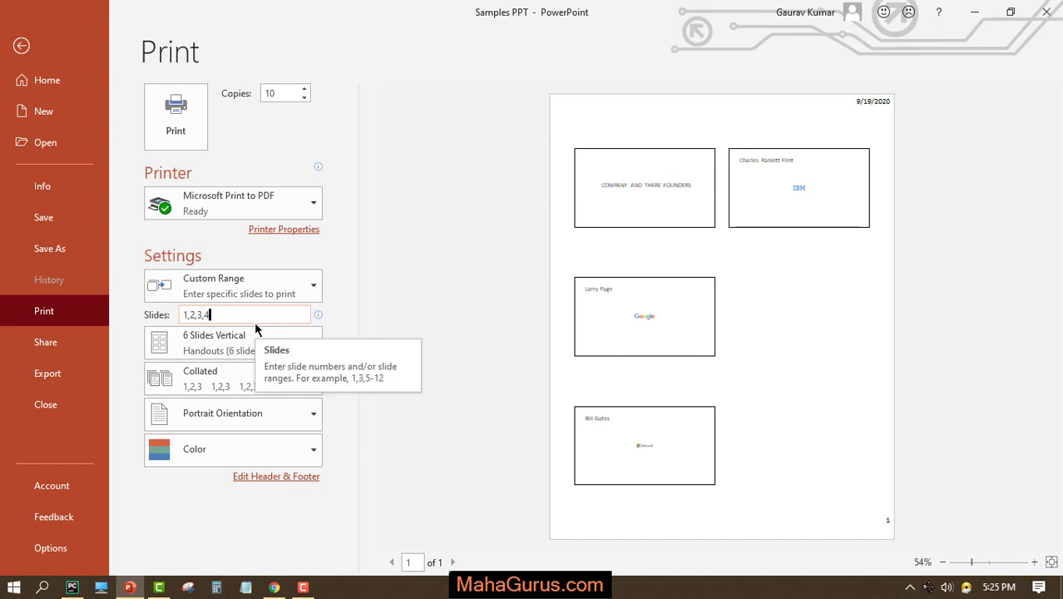
click(222, 384)
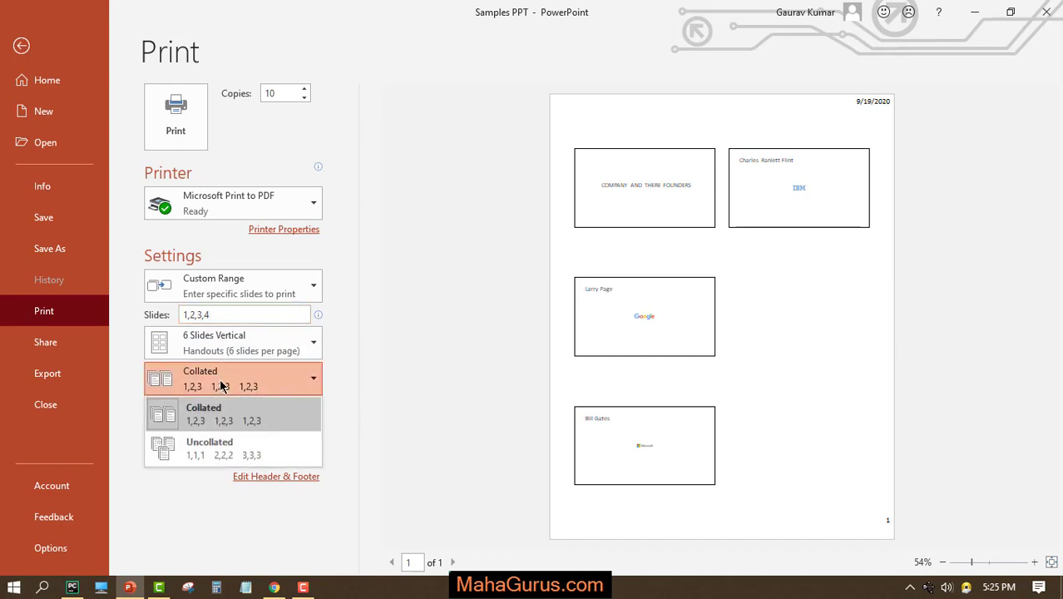
click(186, 455)
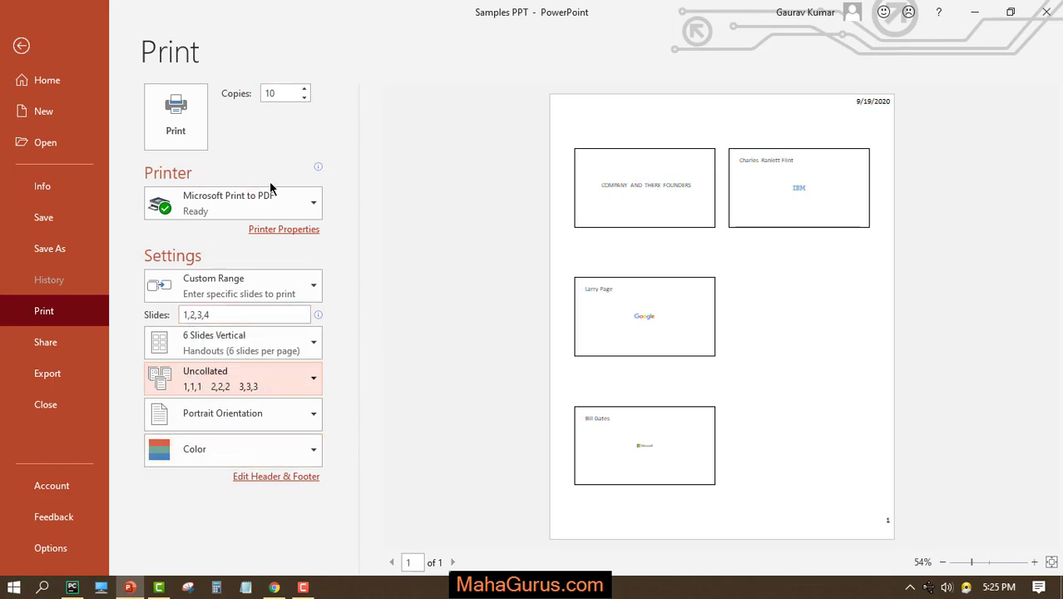
double_click(189, 319)
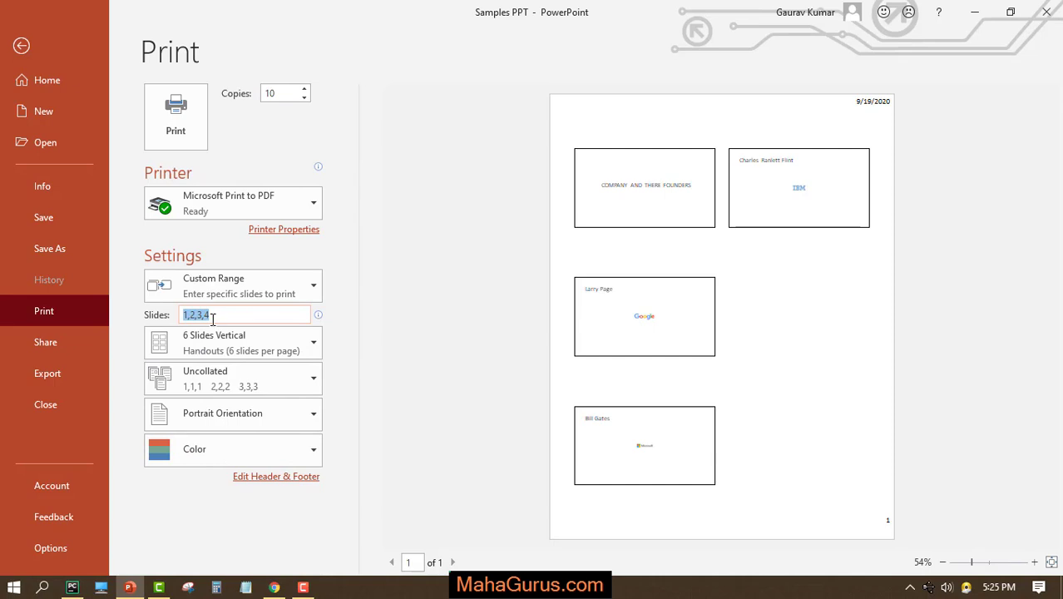
click(212, 316)
click(275, 404)
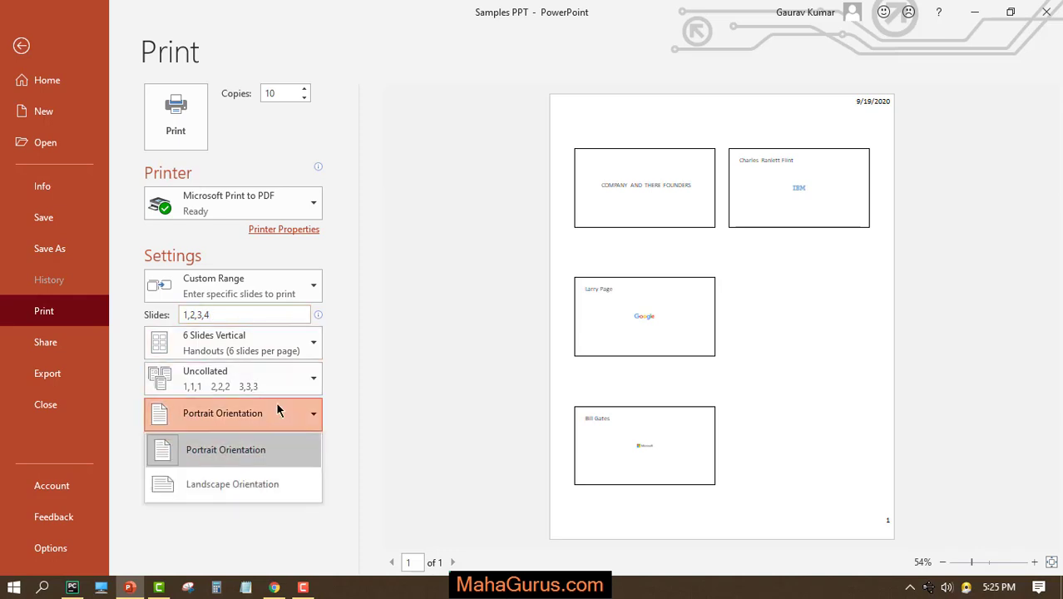
Try Landscape orientation, then keep the handout page in Portrait
click(216, 481)
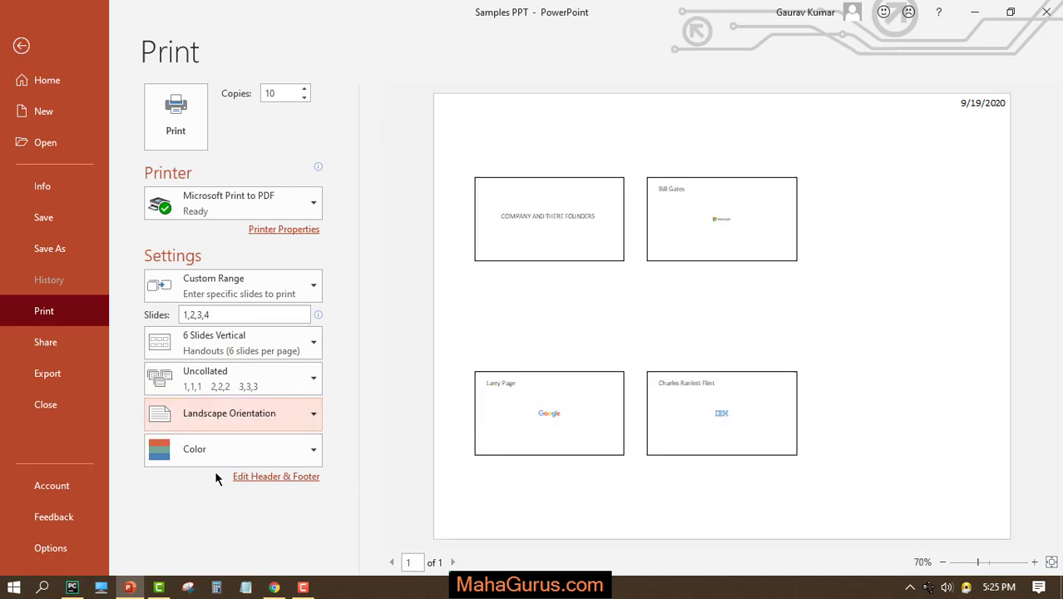
click(297, 416)
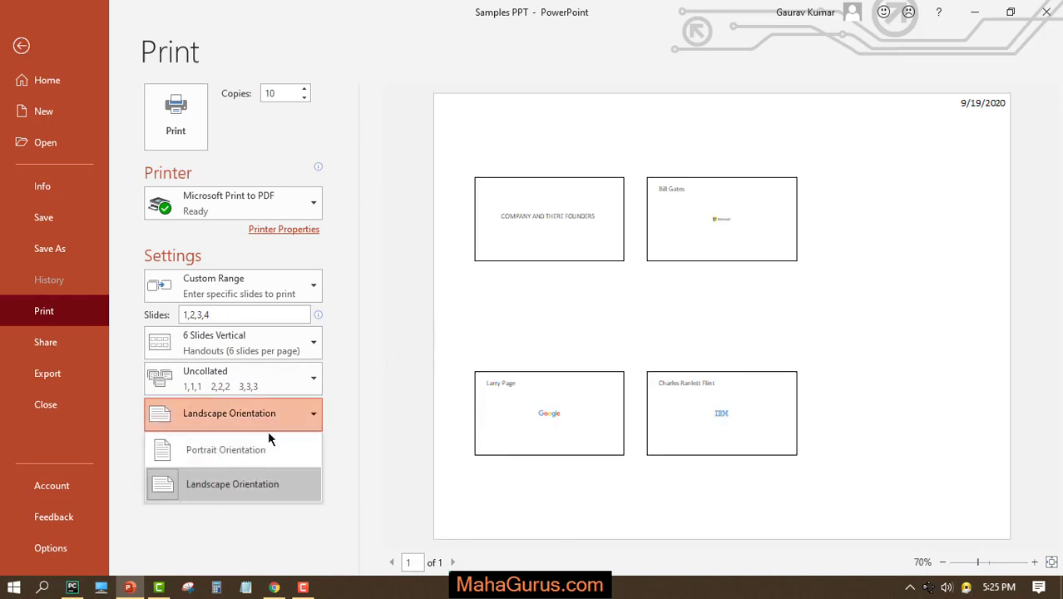
click(262, 446)
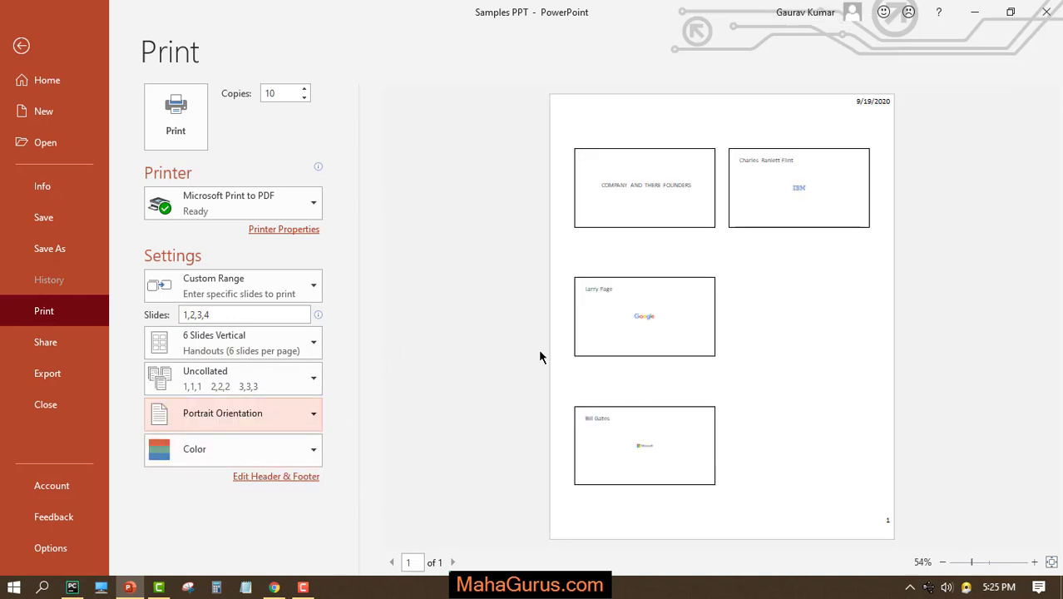
Change the color output to Grayscale, then to Pure Black and White
click(286, 444)
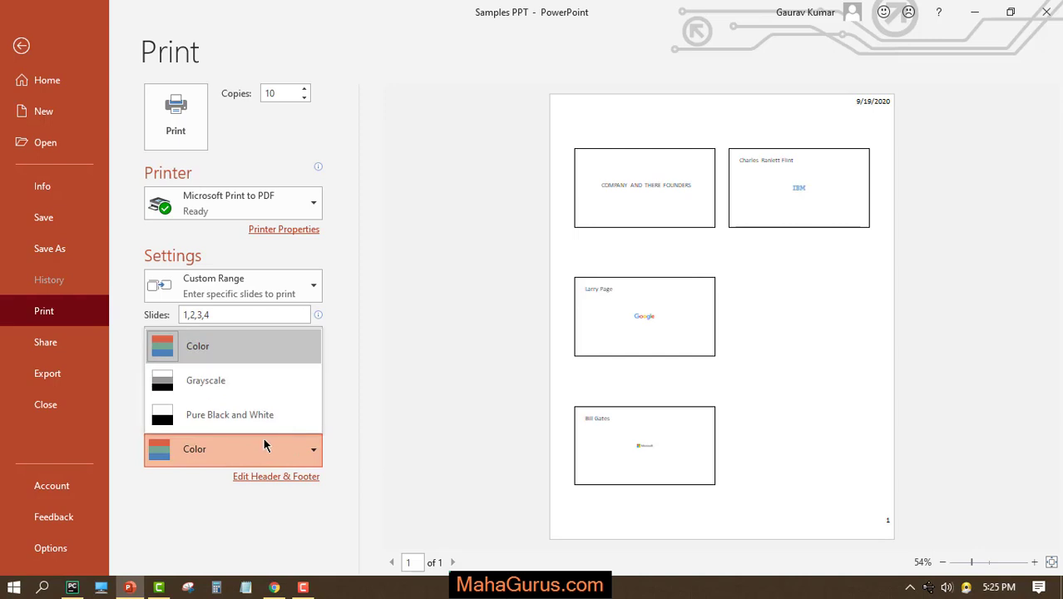
click(211, 378)
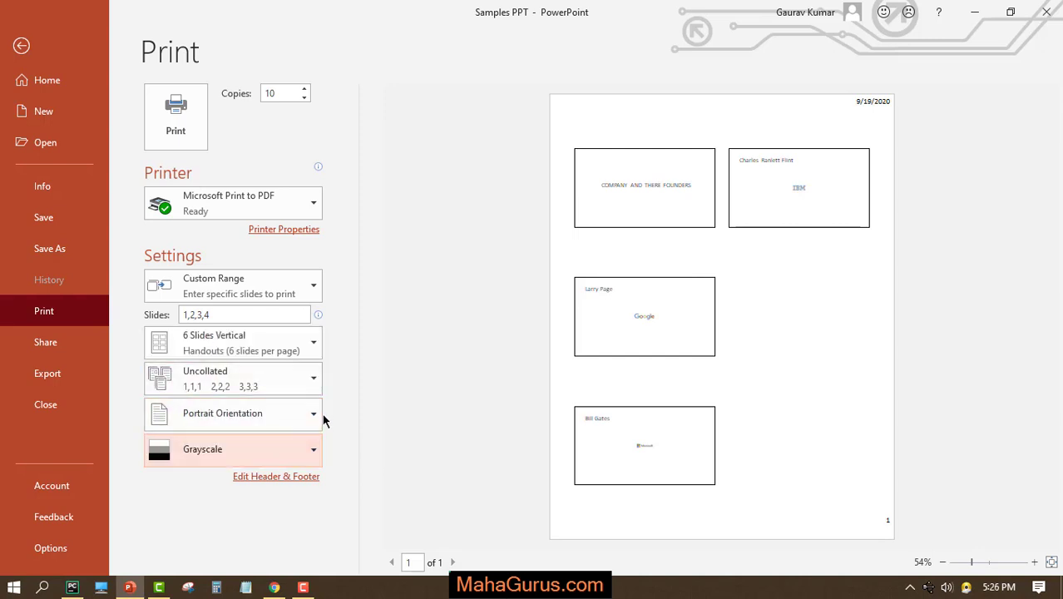
click(261, 452)
click(247, 405)
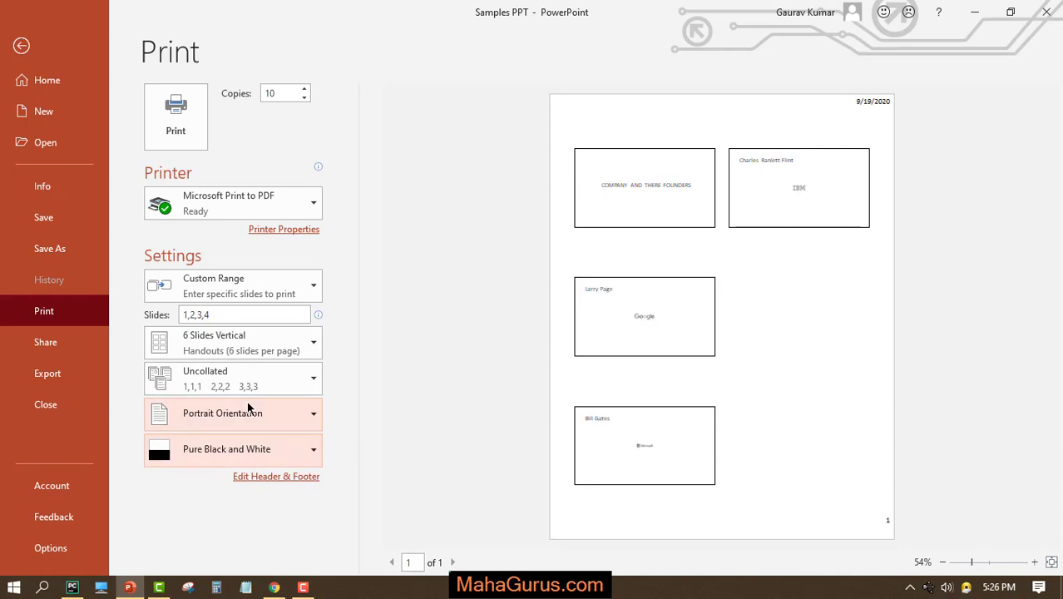
click(297, 441)
click(297, 441)
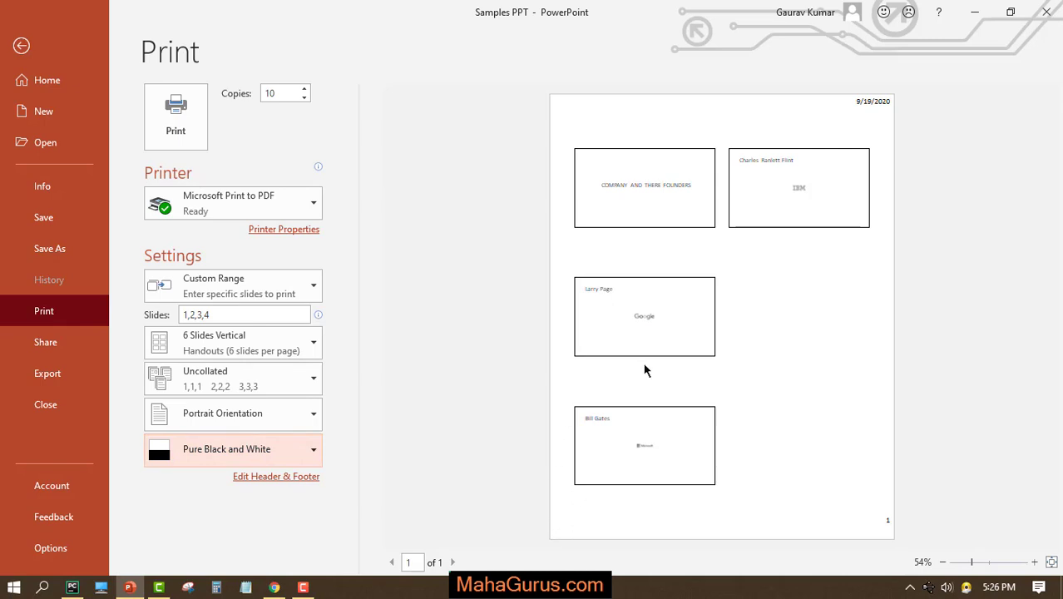
click(242, 480)
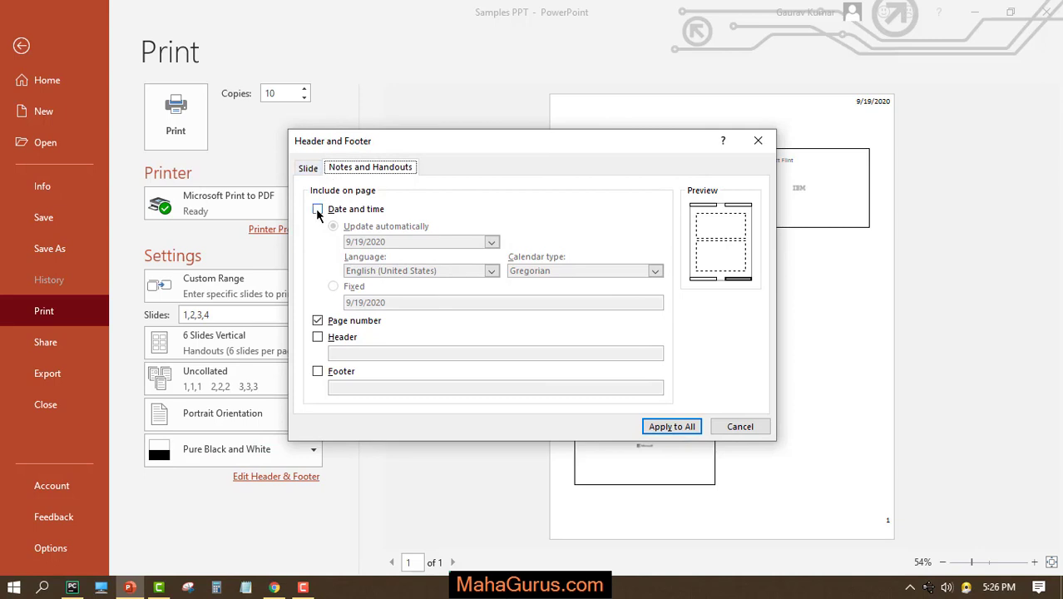
Leave the date off and add the header 'NAME OF THE COMPANIES AND THERE FOUNDER'
click(317, 210)
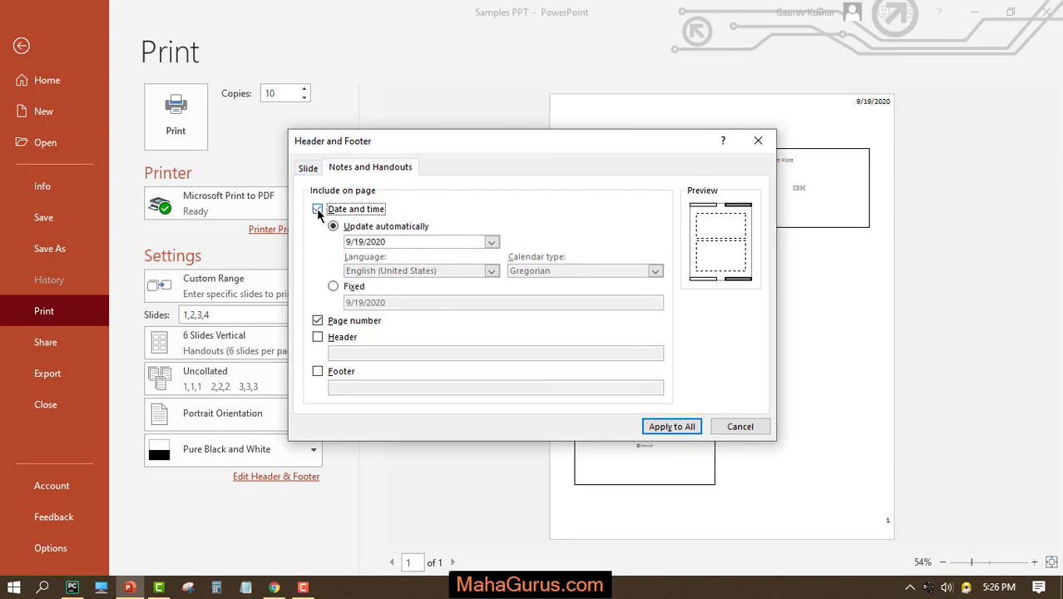
click(317, 209)
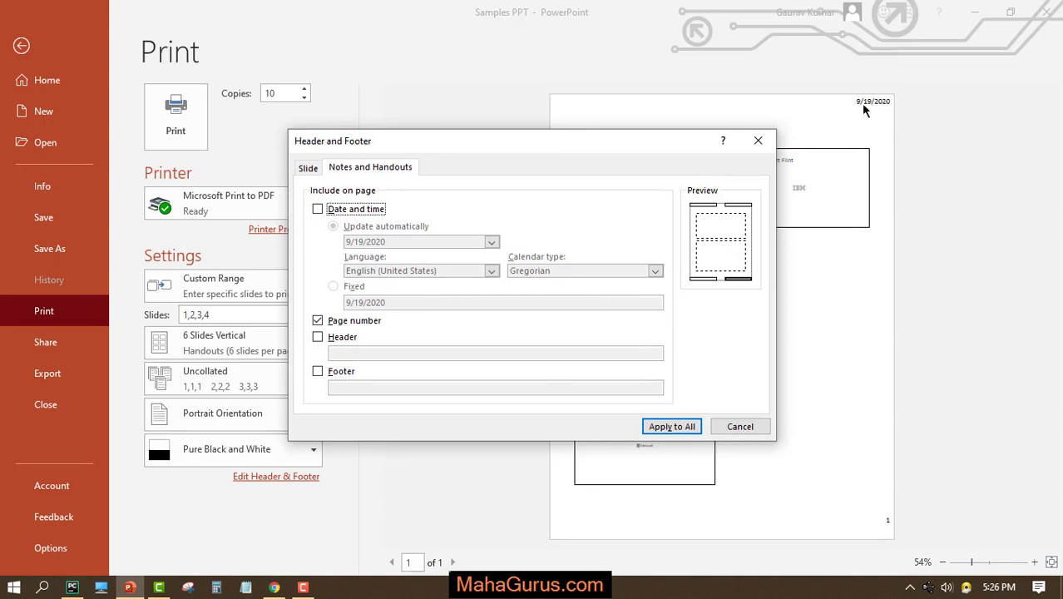
click(318, 210)
click(318, 209)
click(317, 338)
click(359, 355)
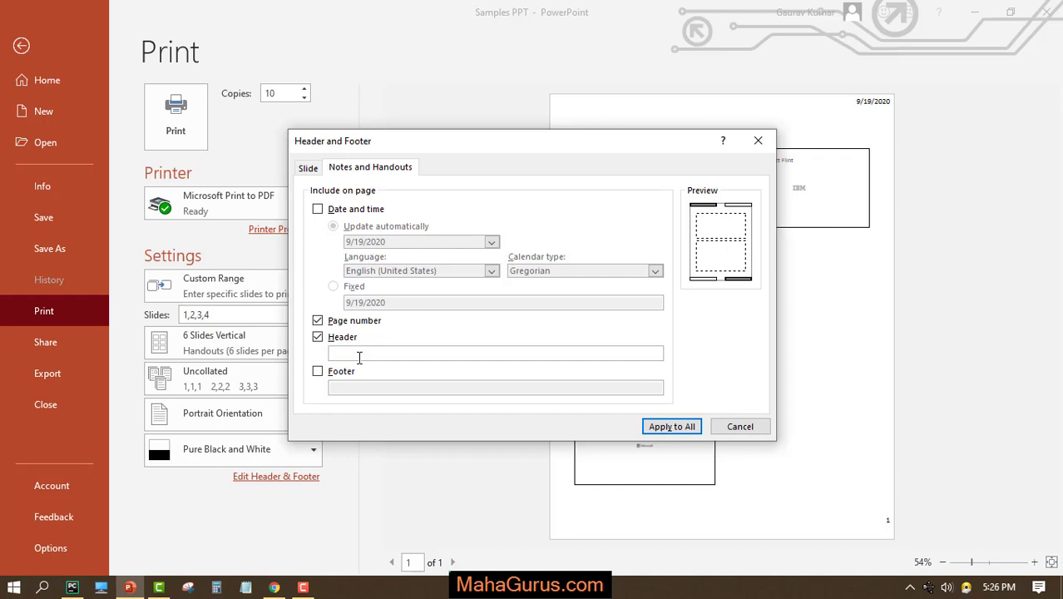
text(NAME -)
text(F THE COMPANI)
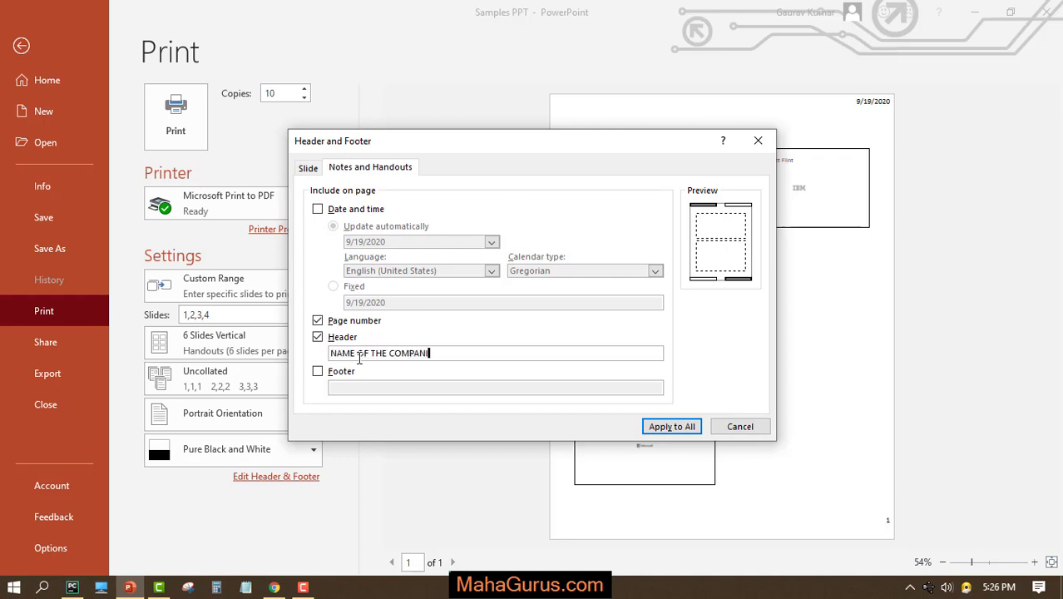
text(ES AND THERE FOUNDER)
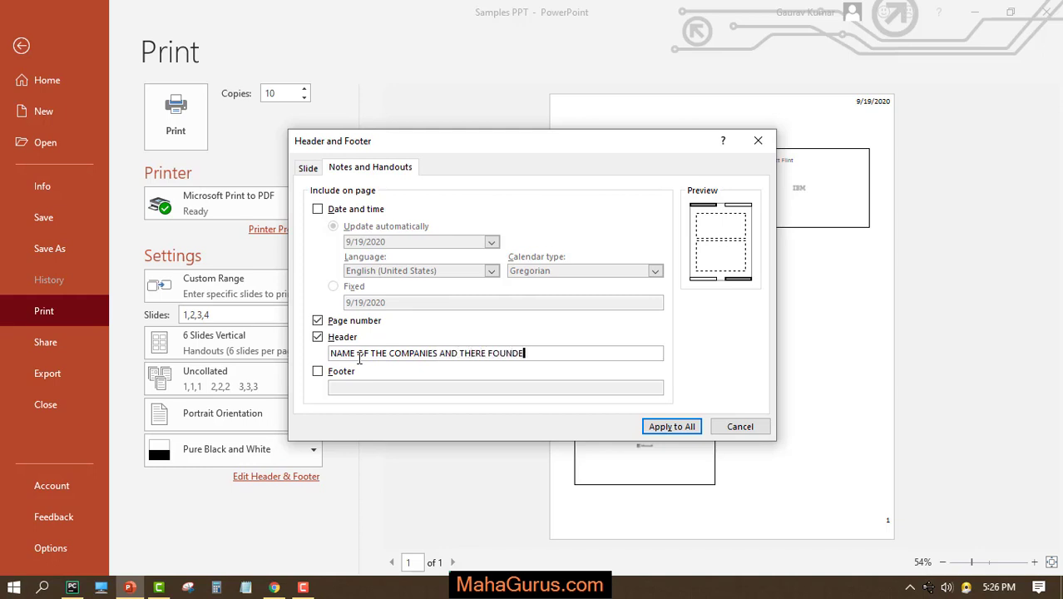
Add the footer 'THANKS' and apply the header and footer to all pages
click(317, 372)
click(375, 388)
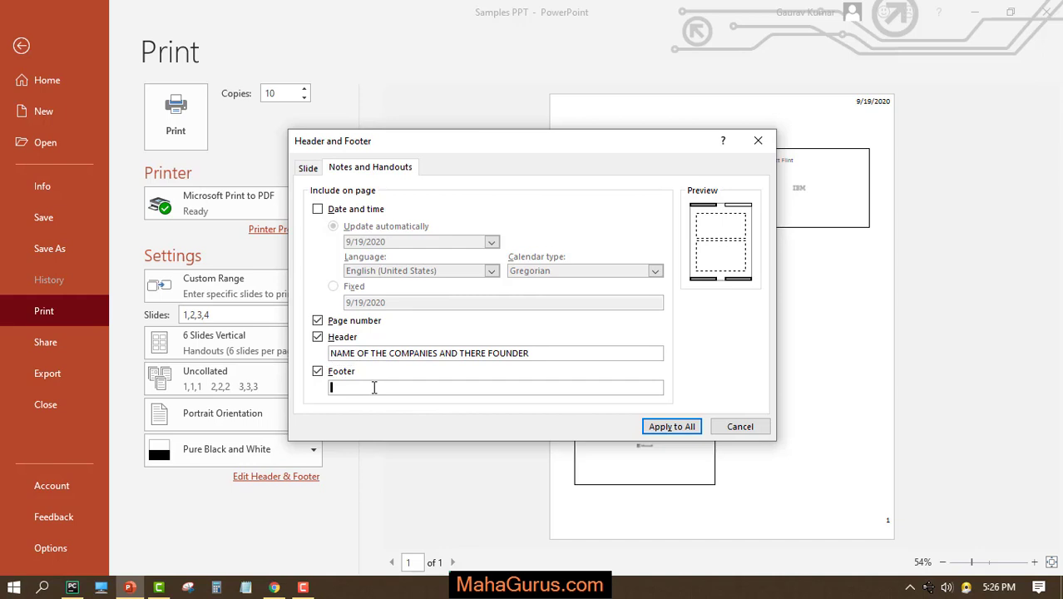
text(TH)
key(BackSpace)
key(BackSpace)
text(ANKS)
click(672, 426)
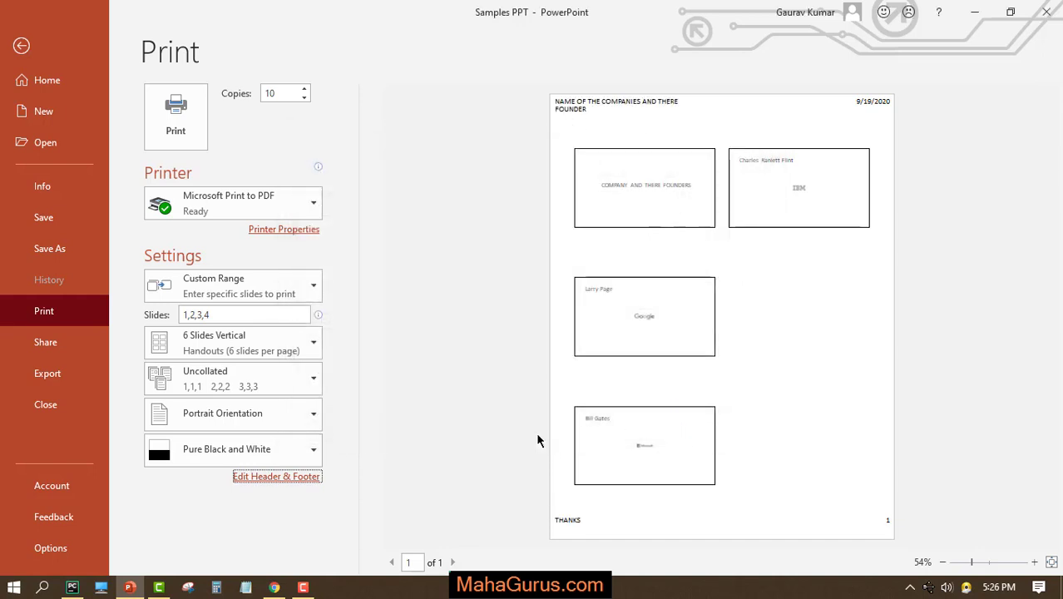
Print the handout to a PDF named MYFILE, keeping PDF Document as the type
click(428, 431)
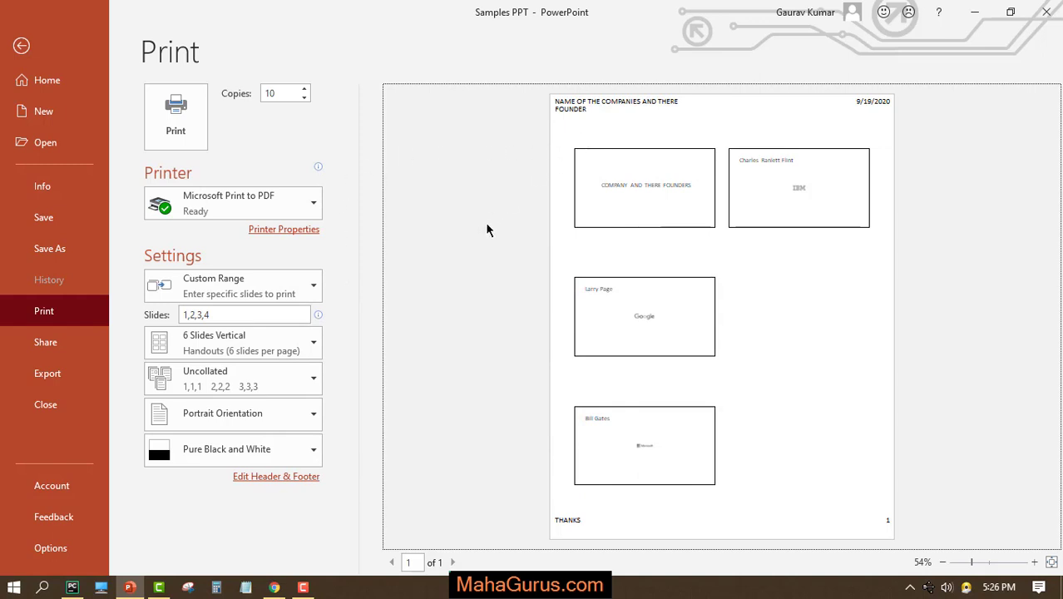
click(175, 112)
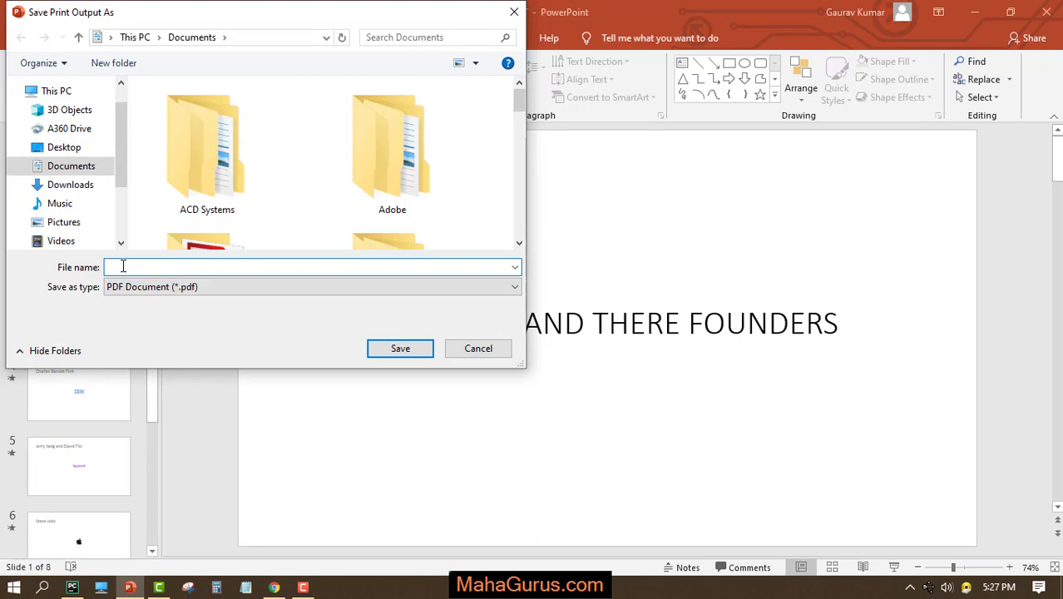
text(MYFILE)
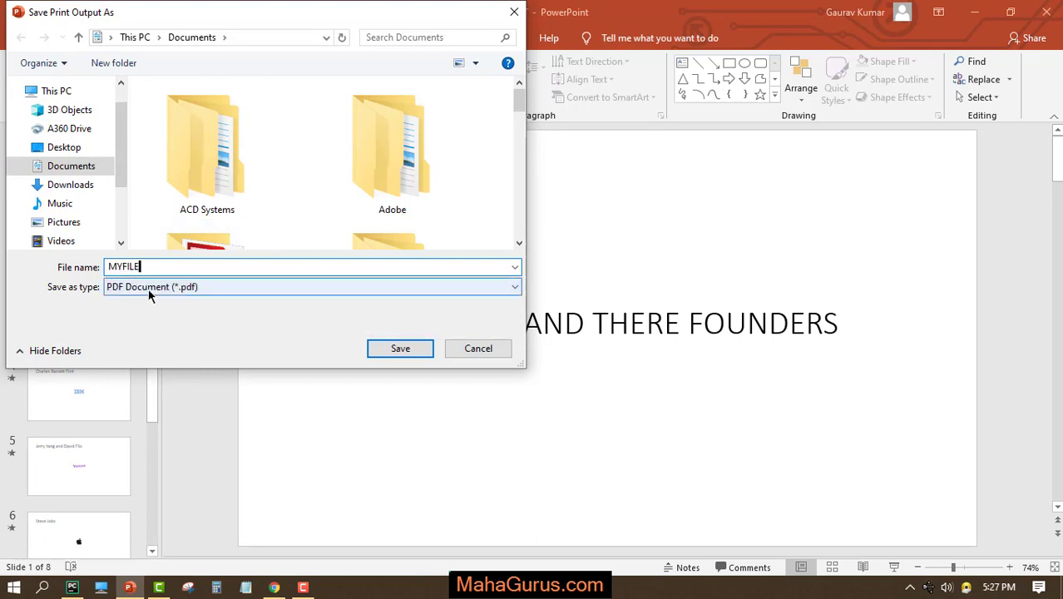
click(154, 288)
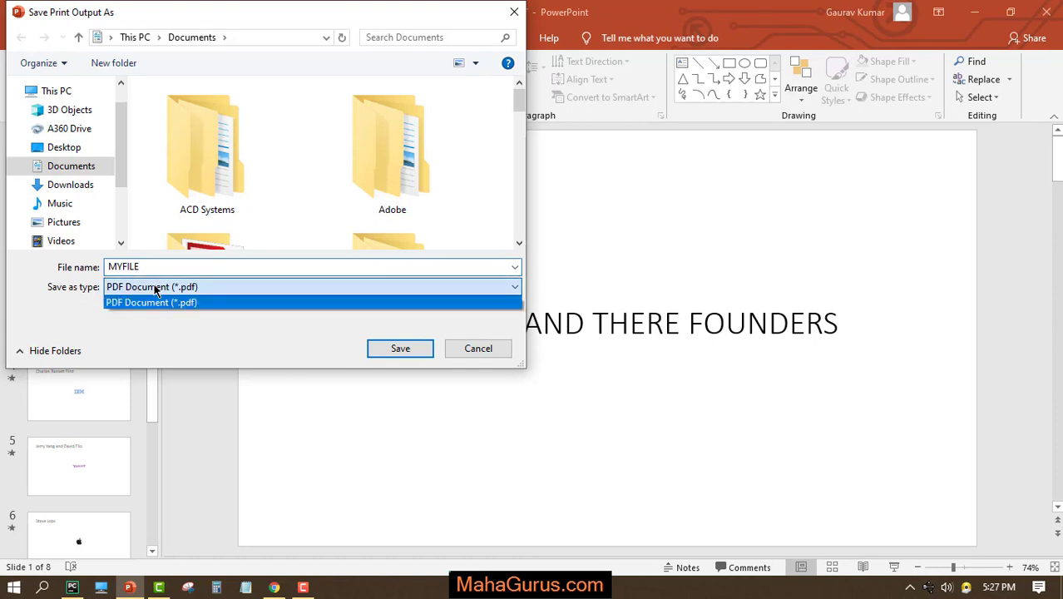
click(201, 290)
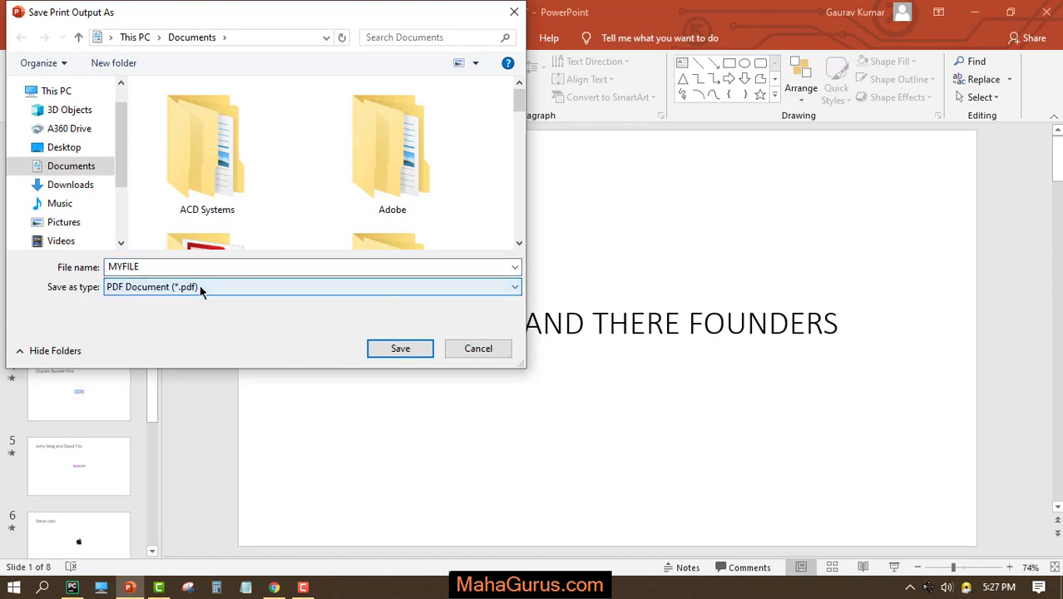
click(418, 355)
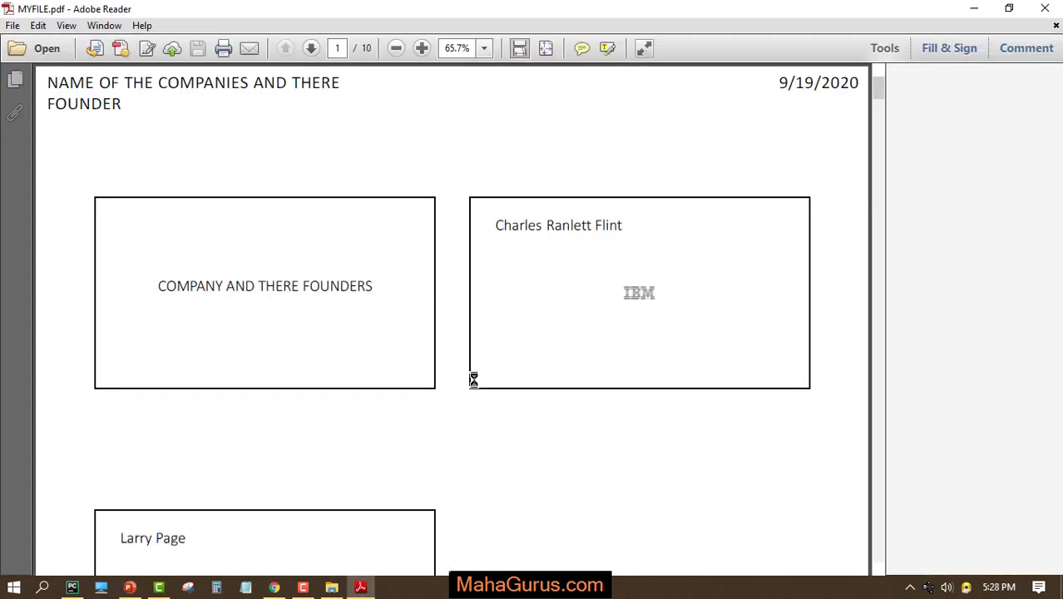
Scroll through MYFILE.pdf to check the header, the four slides and the THANKS footer
scroll(363, 161, down, 5)
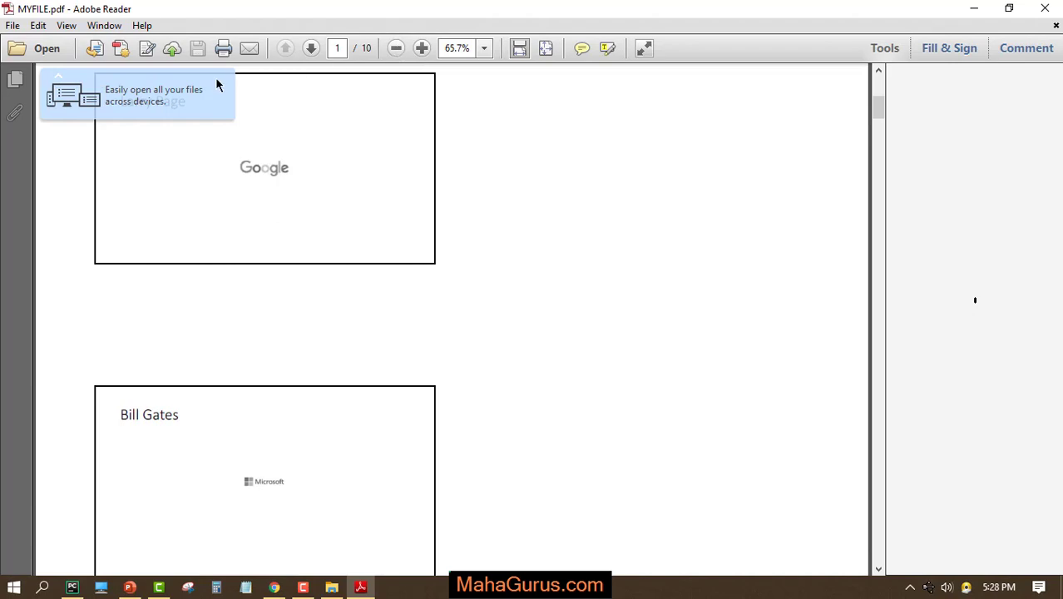
scroll(615, 175, up, 3)
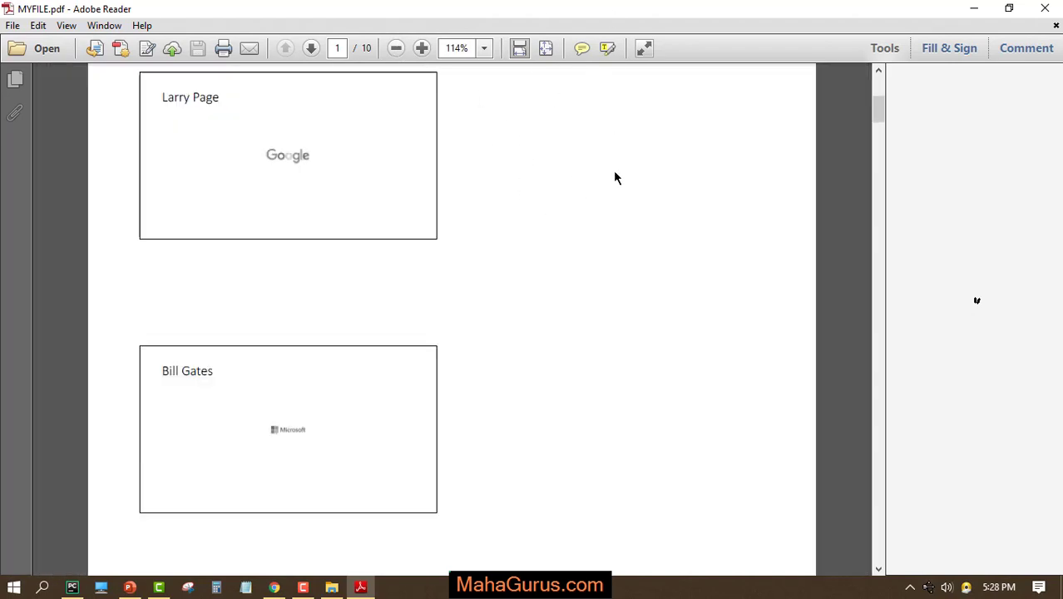
scroll(614, 176, up, 5)
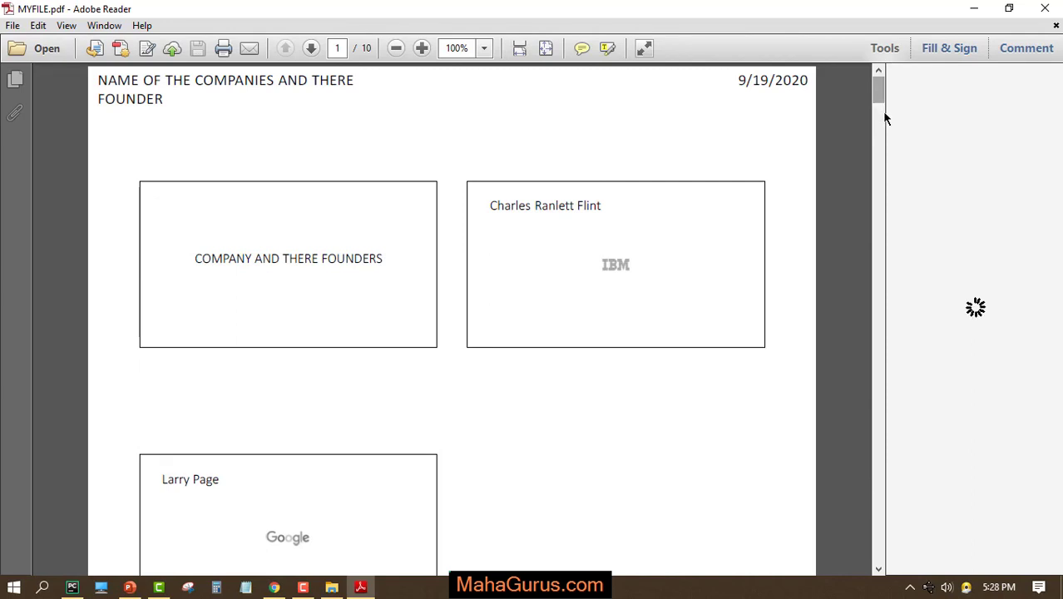
scroll(883, 117, down, 5)
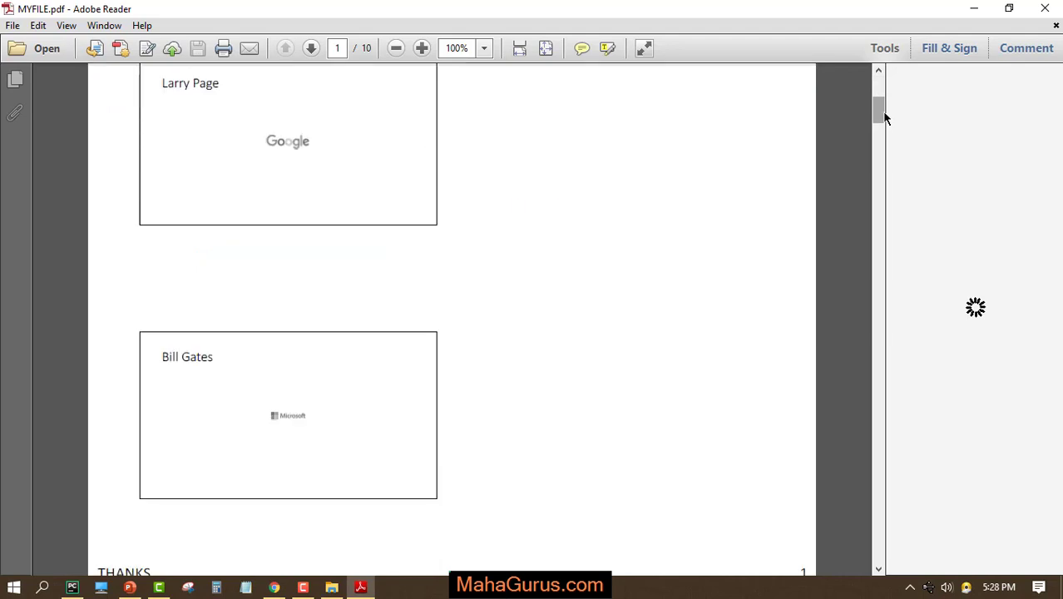